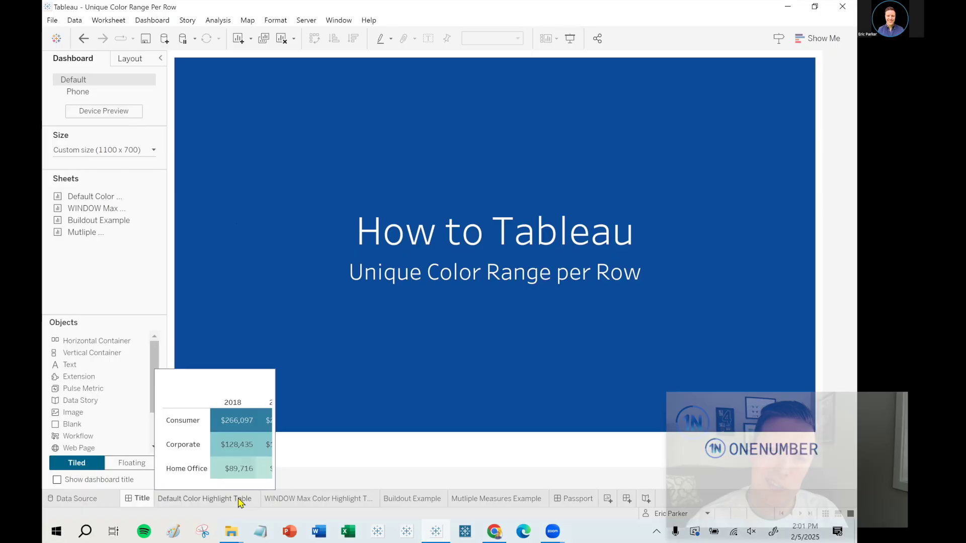
Show the Default Color Highlight Table sheet with Segment-by-year sales shaded by SUM(Sales).
click(241, 499)
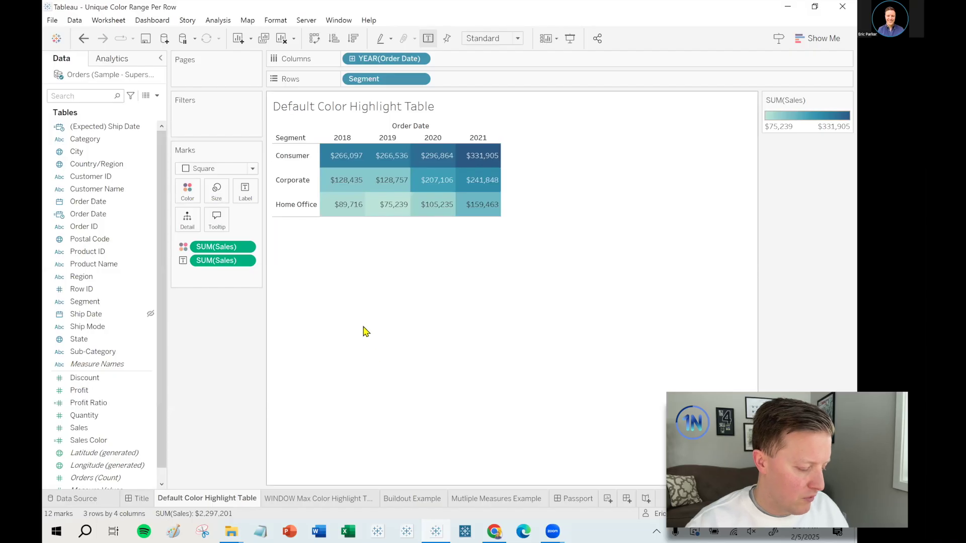
Circle the highlight table, then select the Home Office, Corporate and Consumer rows and clear the selection.
mouse_move(483, 106)
mouse_down()
mouse_move(547, 177)
mouse_move(411, 68)
mouse_up()
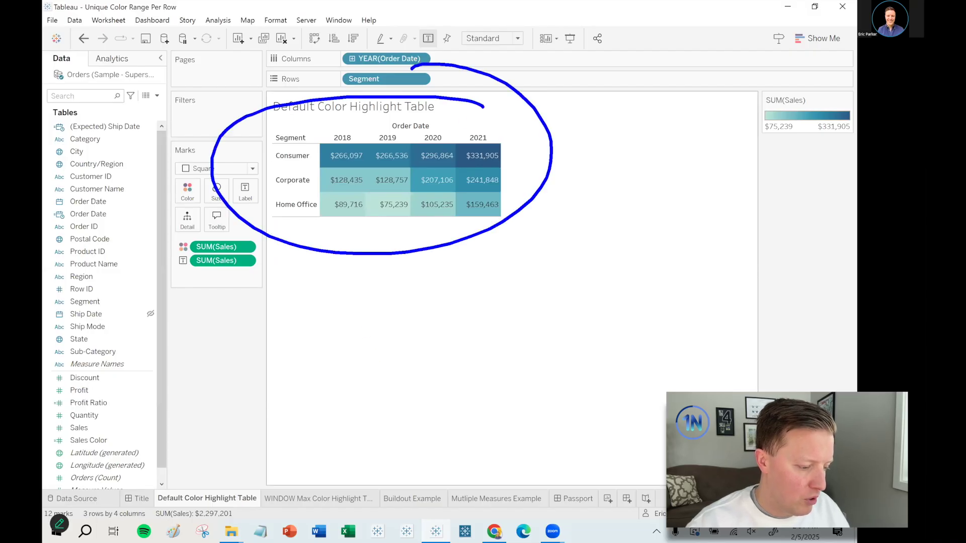
key(Escape)
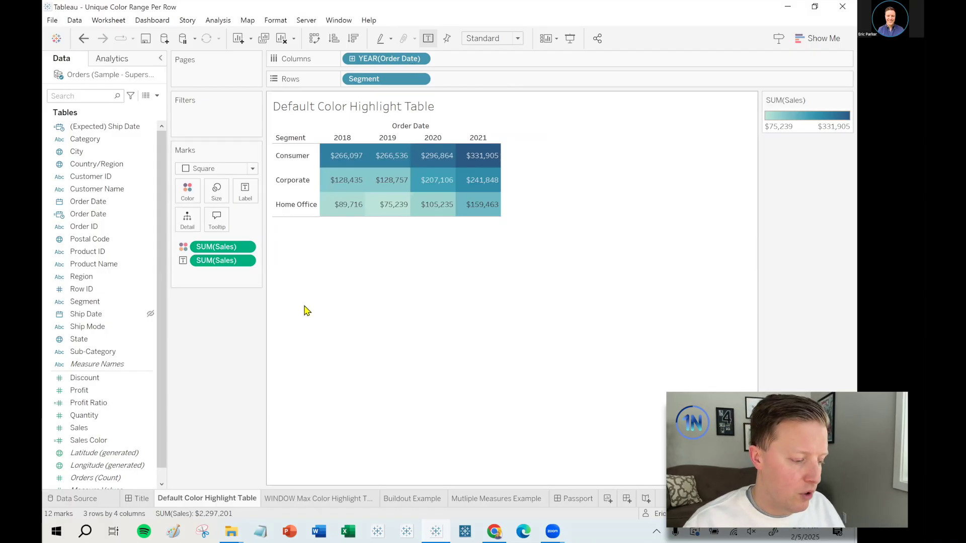
click(296, 205)
click(296, 182)
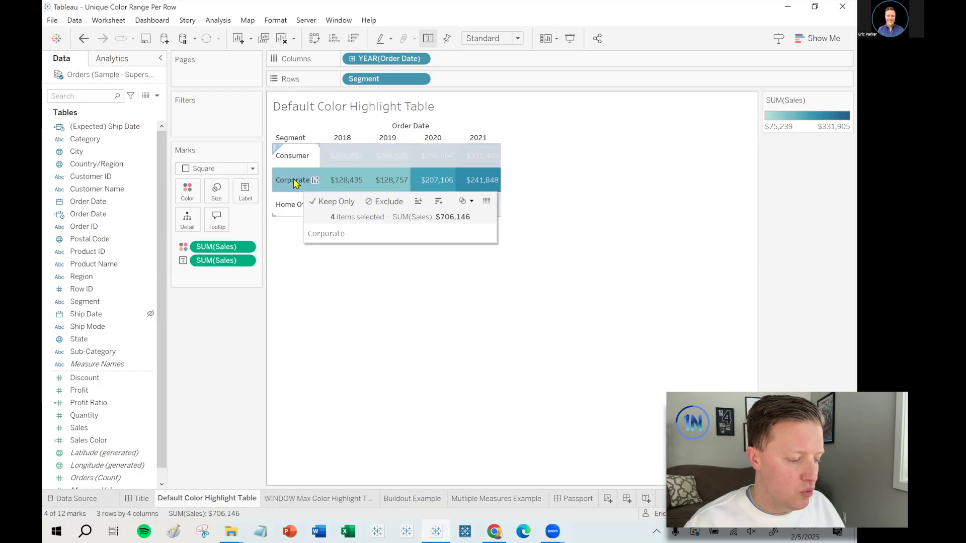
click(297, 160)
click(298, 159)
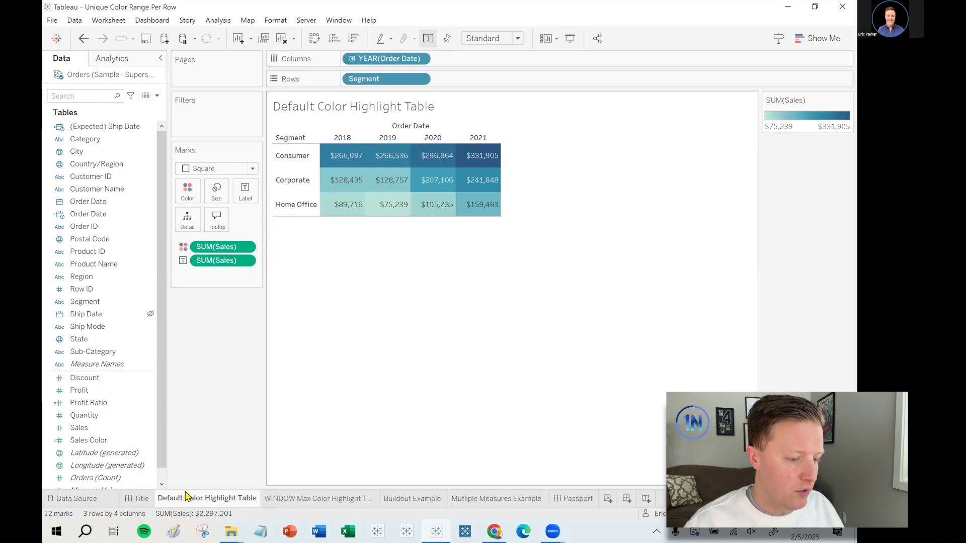
click(292, 499)
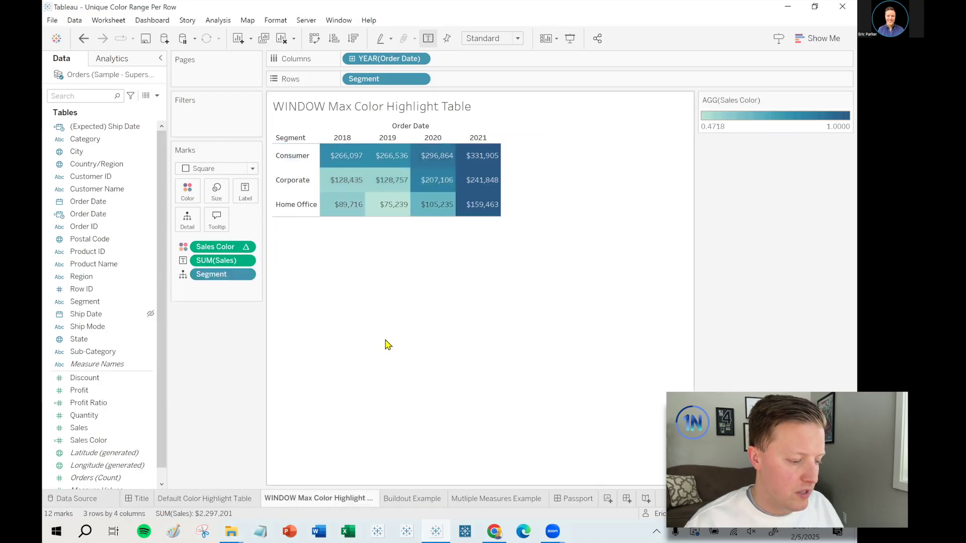
mouse_move(529, 189)
mouse_down()
mouse_move(527, 111)
mouse_move(468, 129)
mouse_move(460, 217)
mouse_move(521, 151)
mouse_up()
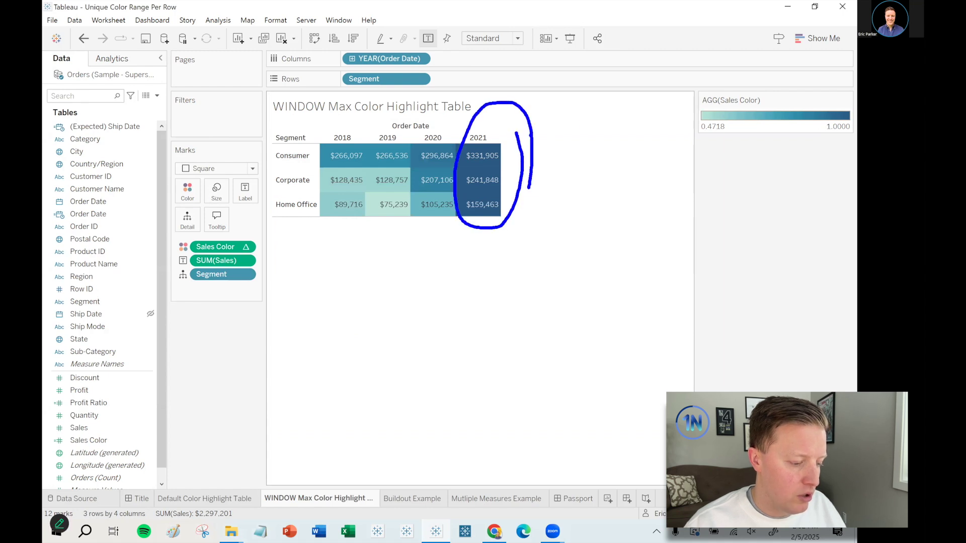
key(Escape)
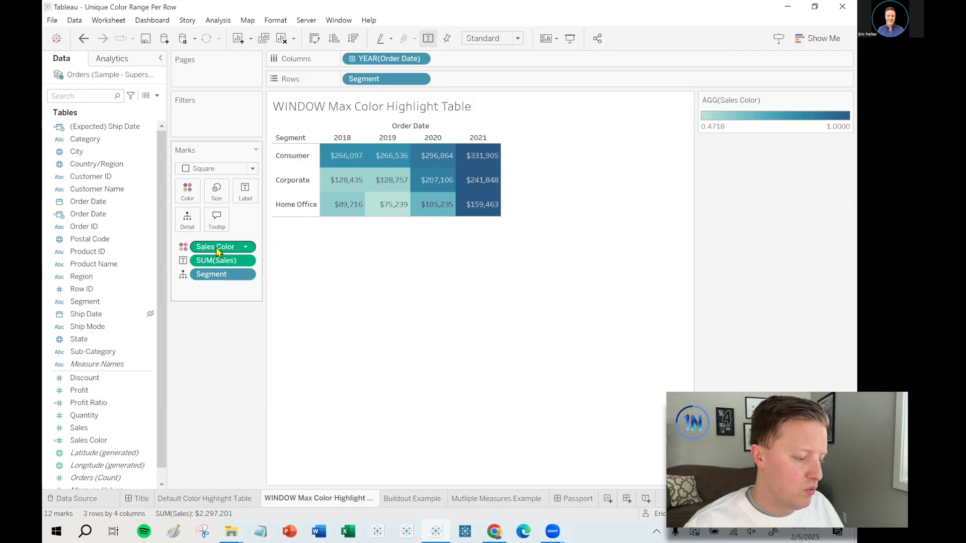
mouse_move(215, 247)
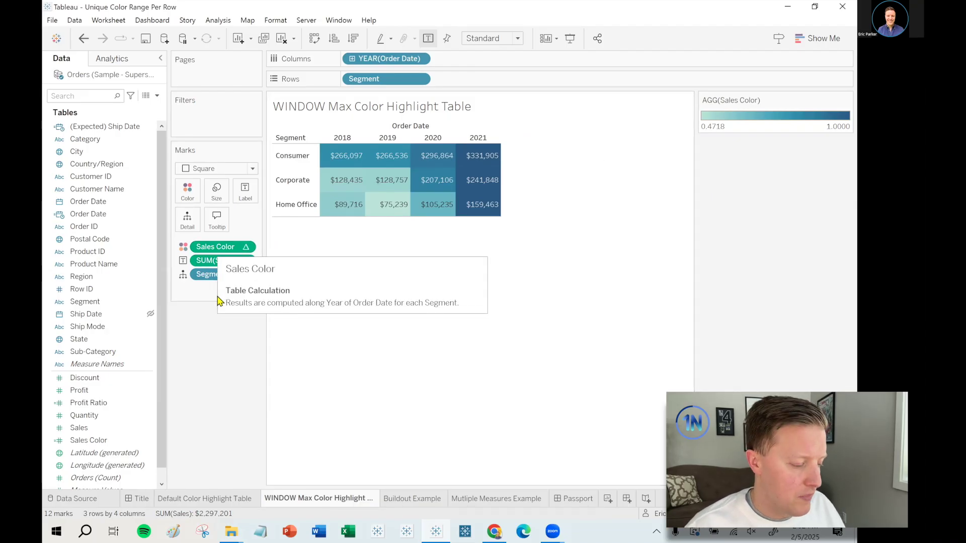
click(488, 501)
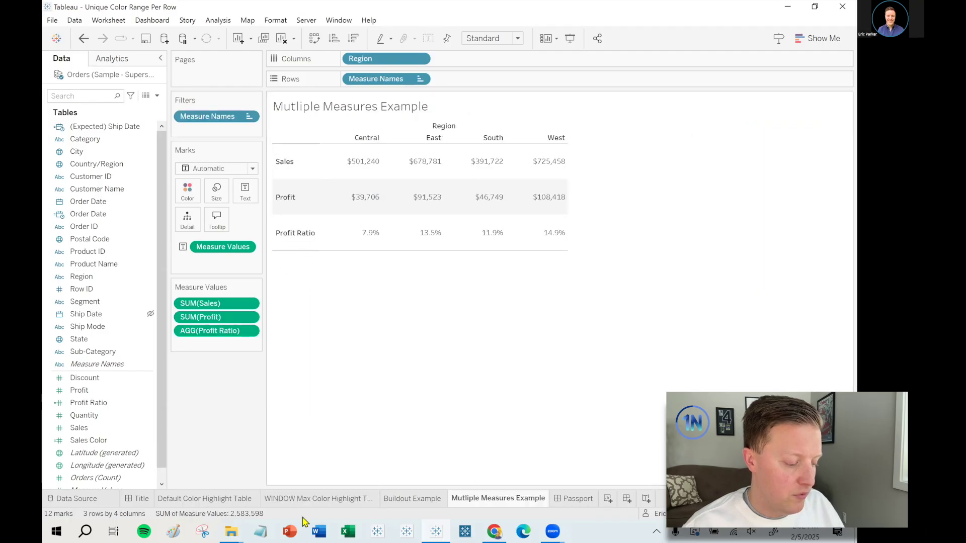
click(318, 499)
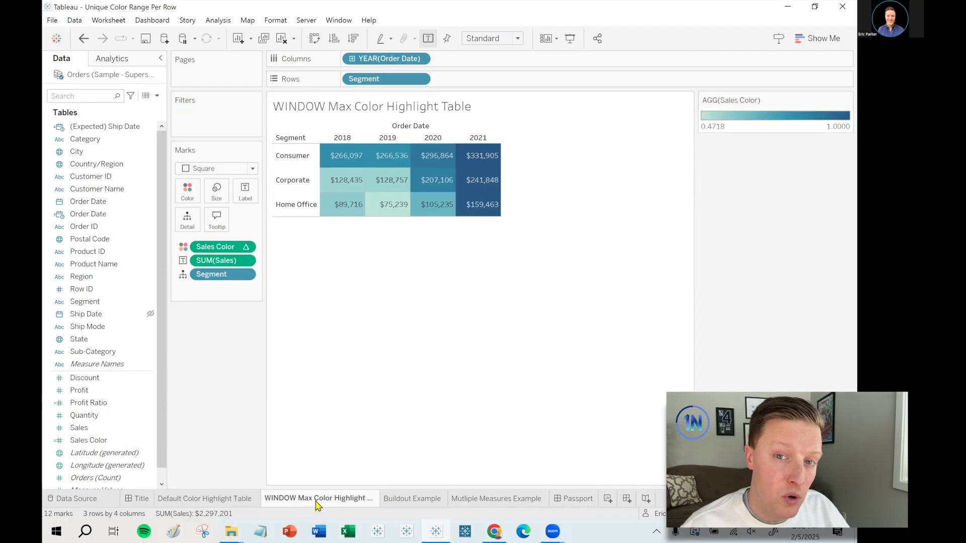
mouse_move(317, 505)
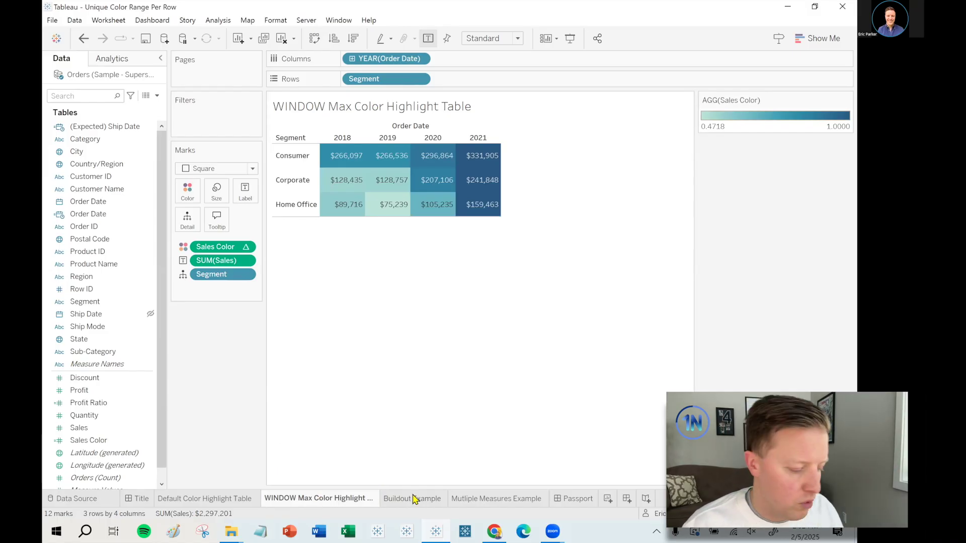
mouse_move(423, 503)
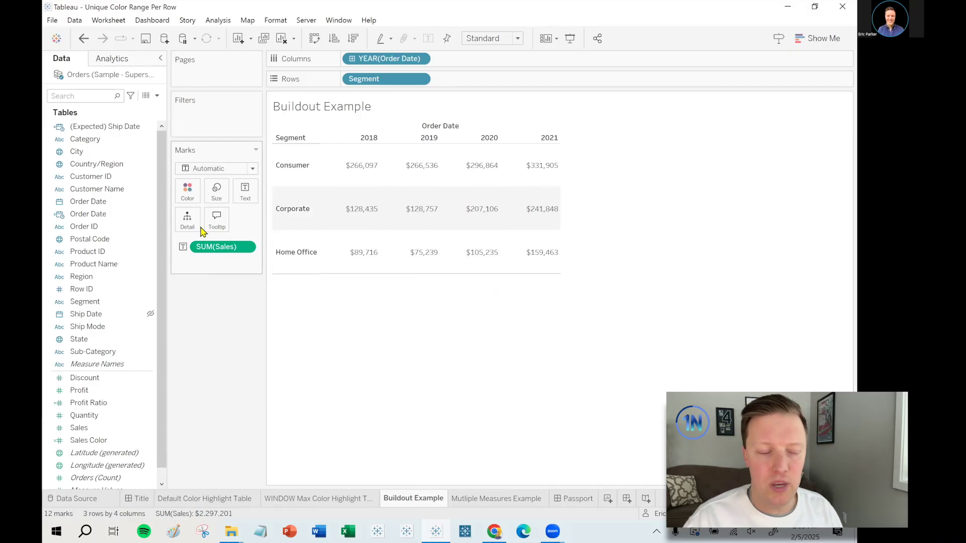
Make the marks Square and colour them by SUM(Sales), giving a $75,239–$331,905 legend.
click(187, 170)
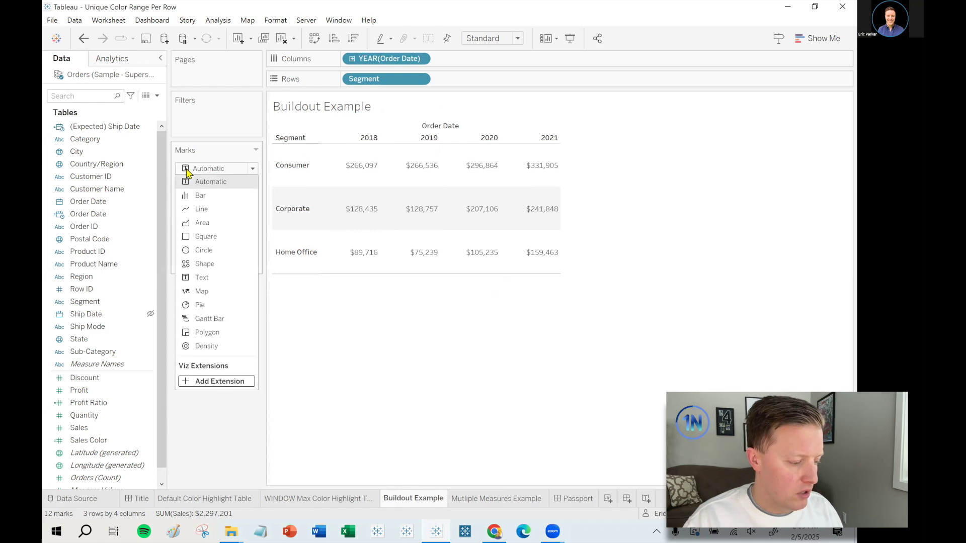
click(222, 238)
click(74, 430)
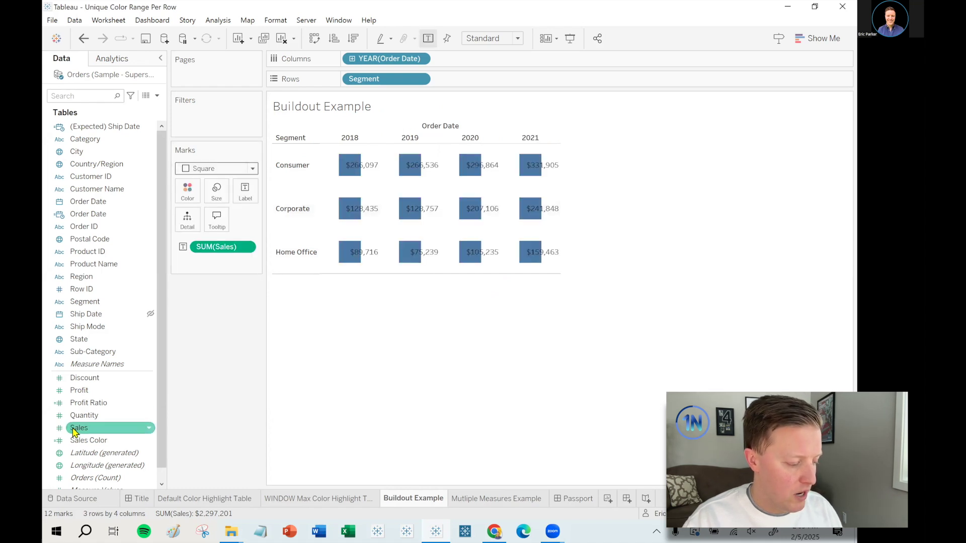
drag(74, 432, 183, 297)
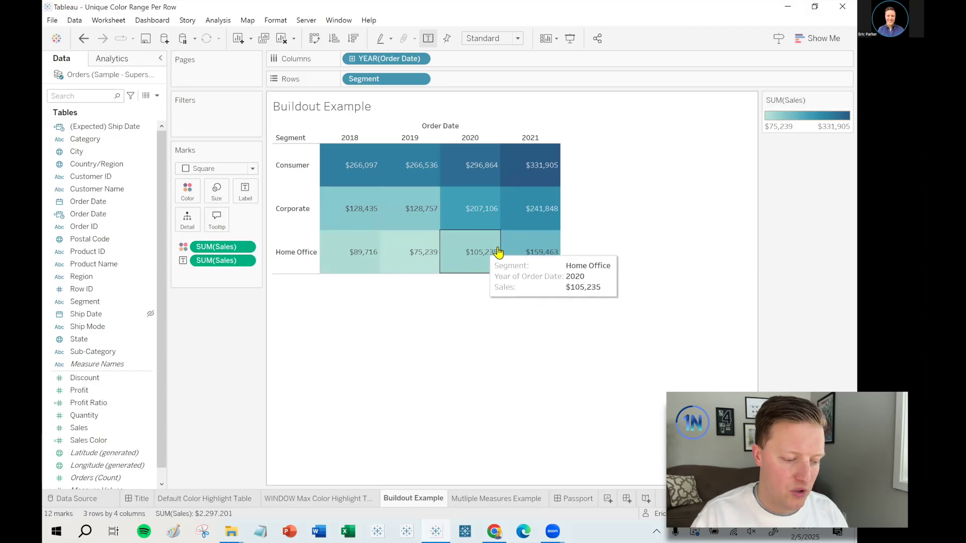
mouse_move(527, 254)
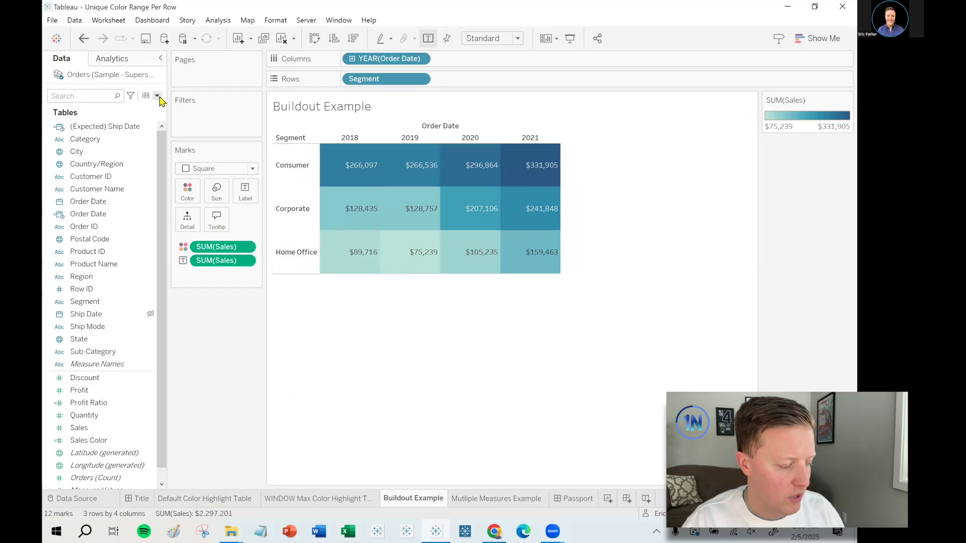
Open the Sales Color calculation for editing and place its editor below the WINDOW Max table.
right_click(118, 440)
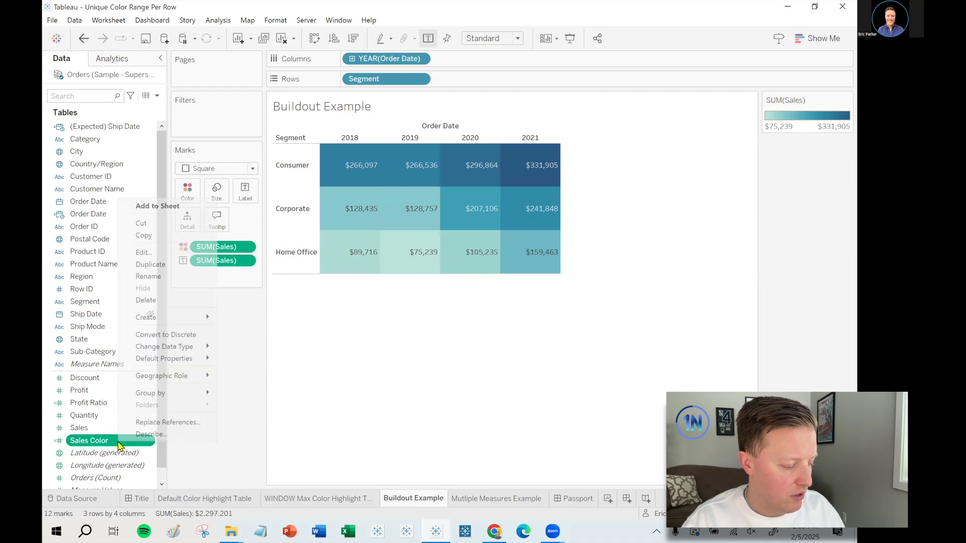
click(149, 252)
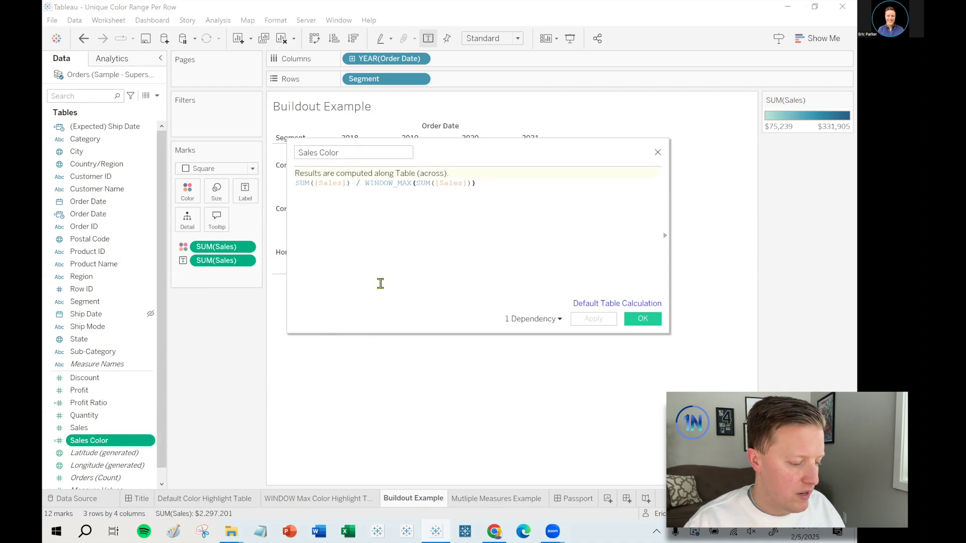
scroll(378, 282, up, 5)
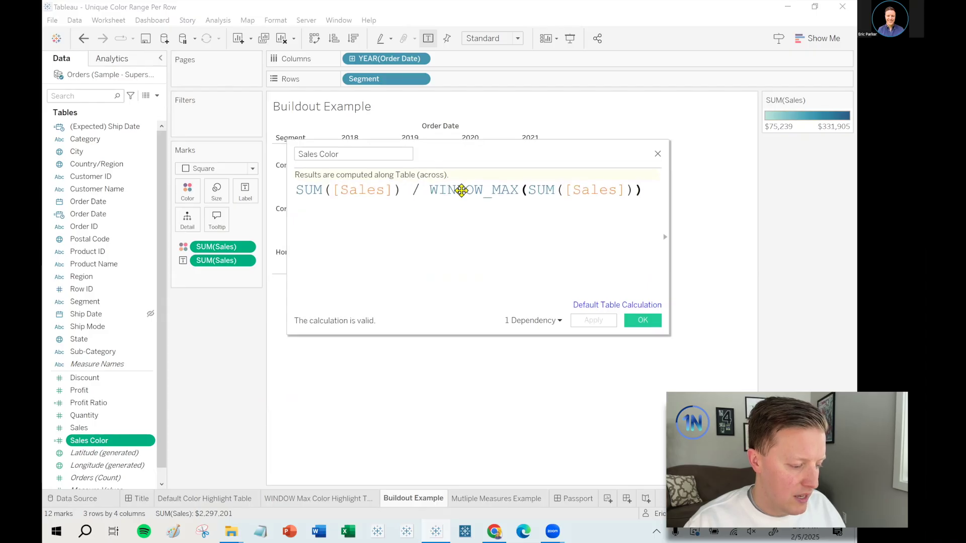
drag(459, 190, 472, 336)
click(326, 497)
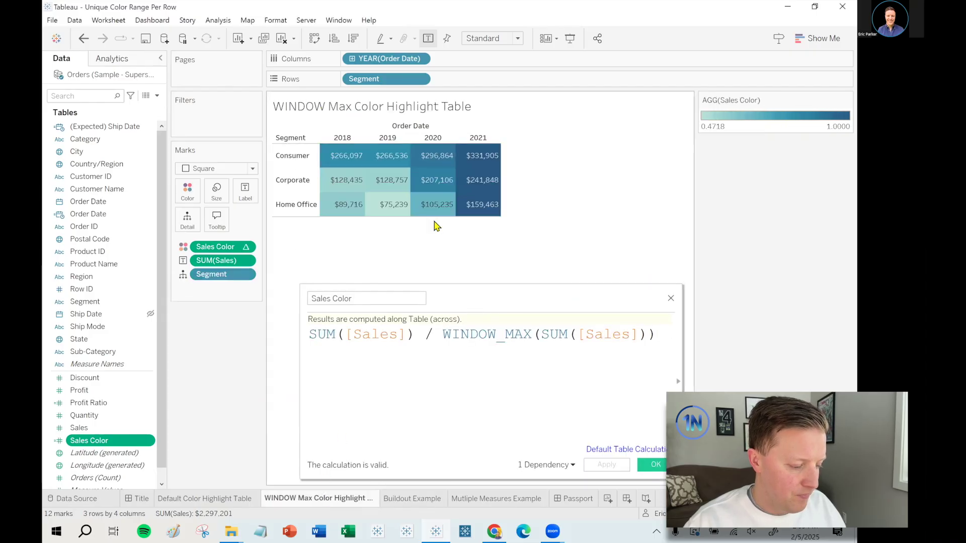
drag(442, 299, 420, 257)
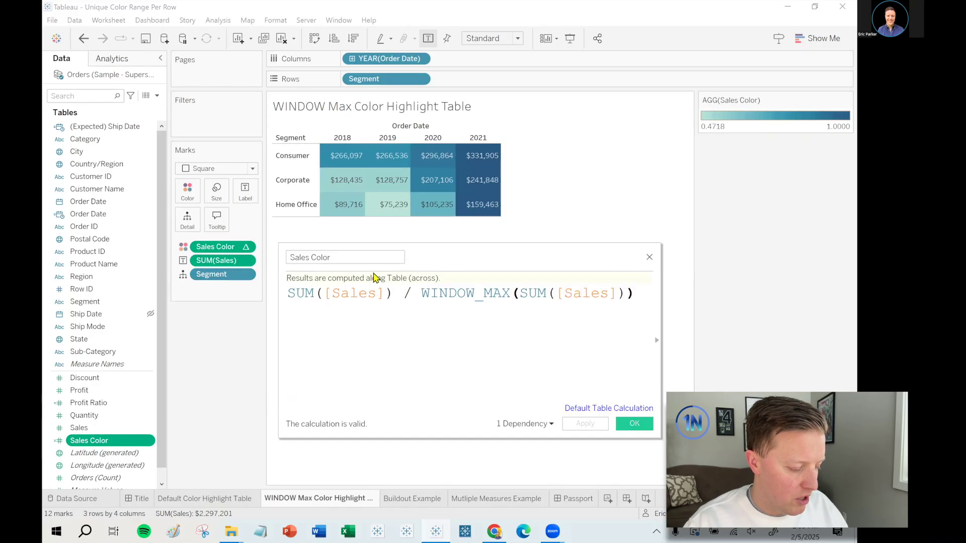
Annotate the SUM([Sales]), division and WINDOW_MAX parts of the formula and the AGG(Sales Color) legend.
drag(277, 276, 400, 317)
drag(424, 280, 400, 321)
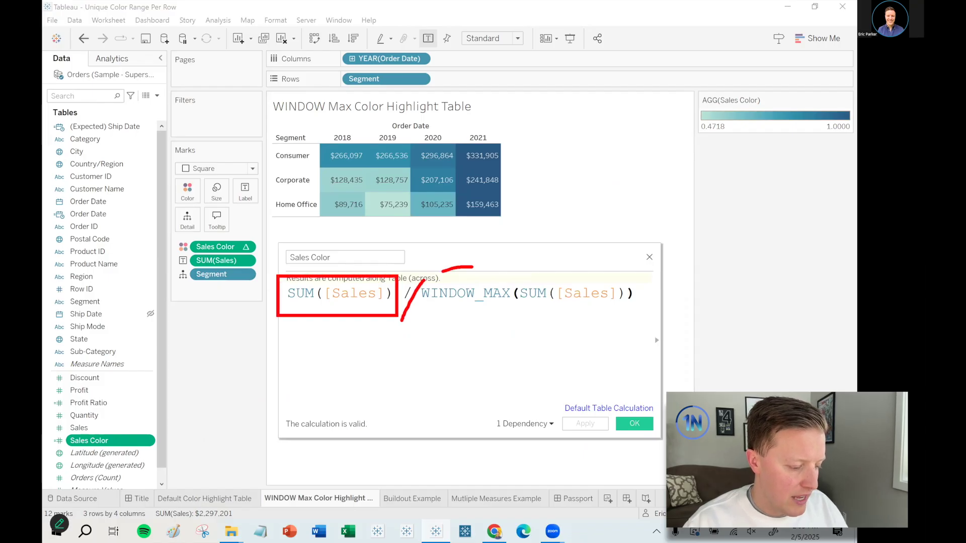
mouse_move(442, 273)
mouse_down()
mouse_move(470, 327)
mouse_move(667, 297)
mouse_move(450, 260)
mouse_up()
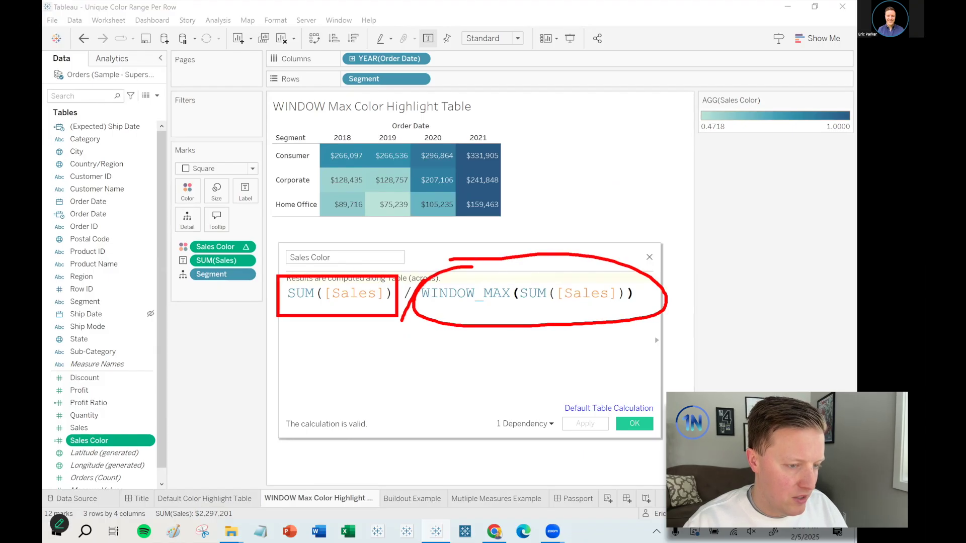
key(Escape)
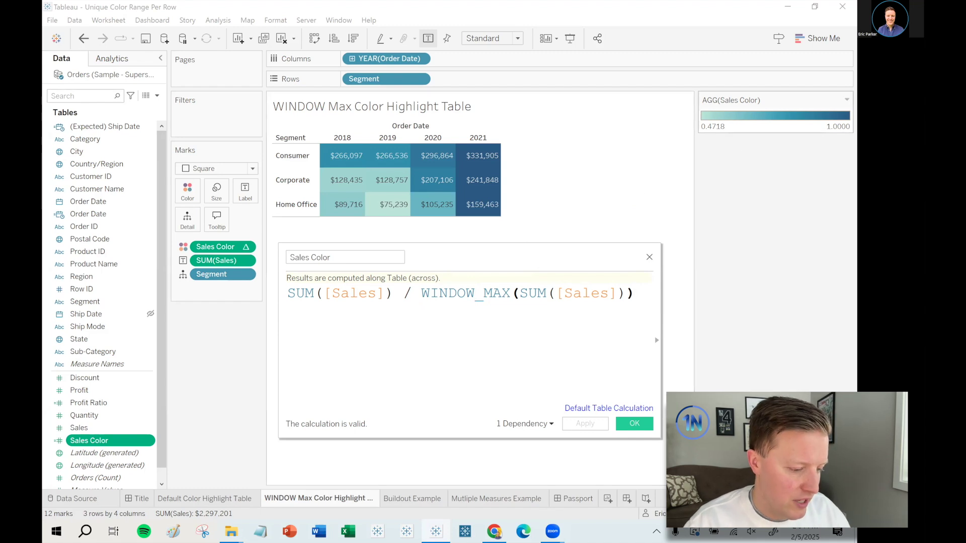
mouse_move(744, 84)
mouse_down()
mouse_move(697, 90)
mouse_move(782, 153)
mouse_move(852, 135)
mouse_move(745, 84)
mouse_up()
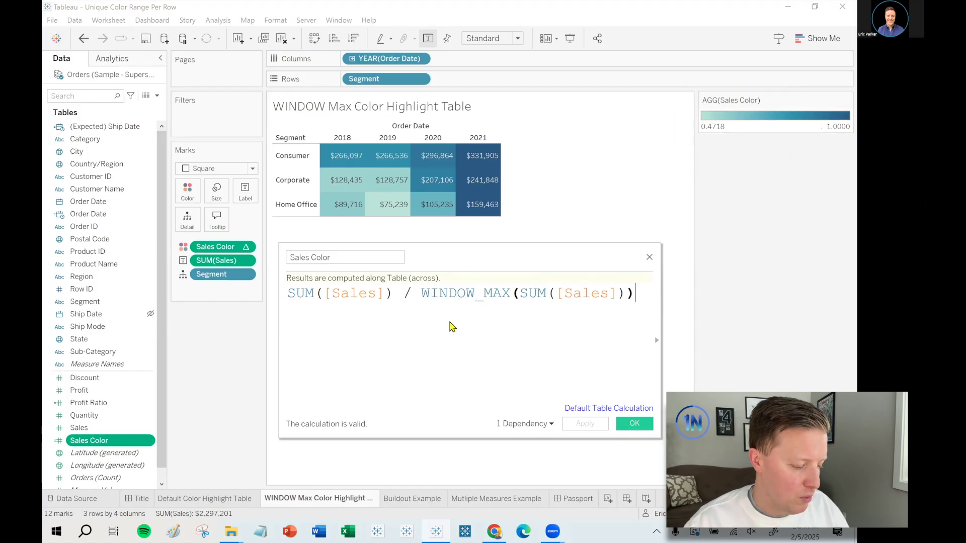
mouse_move(429, 305)
mouse_down()
mouse_move(506, 305)
mouse_move(476, 317)
mouse_up()
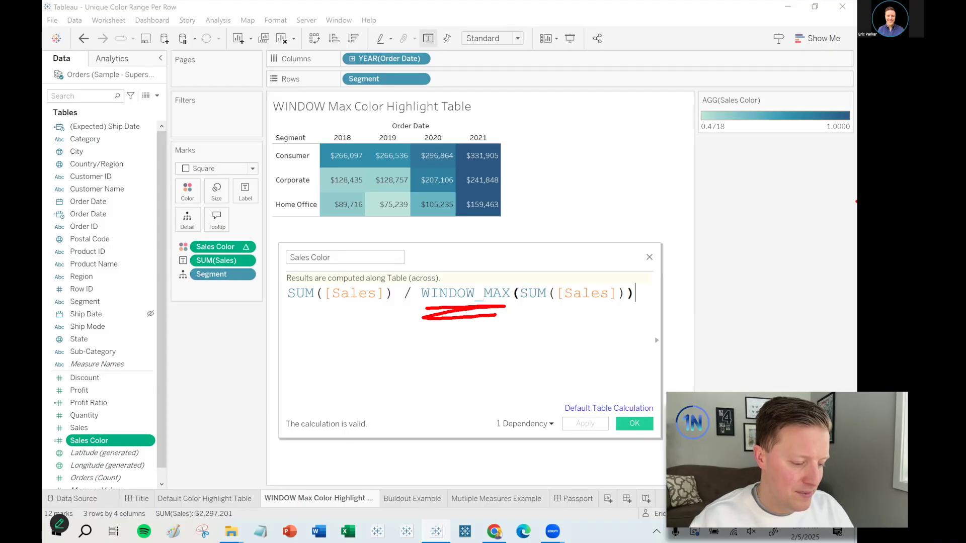
On the Buildout Example sheet, create a new calculated field named Sales Color Field.
click(649, 257)
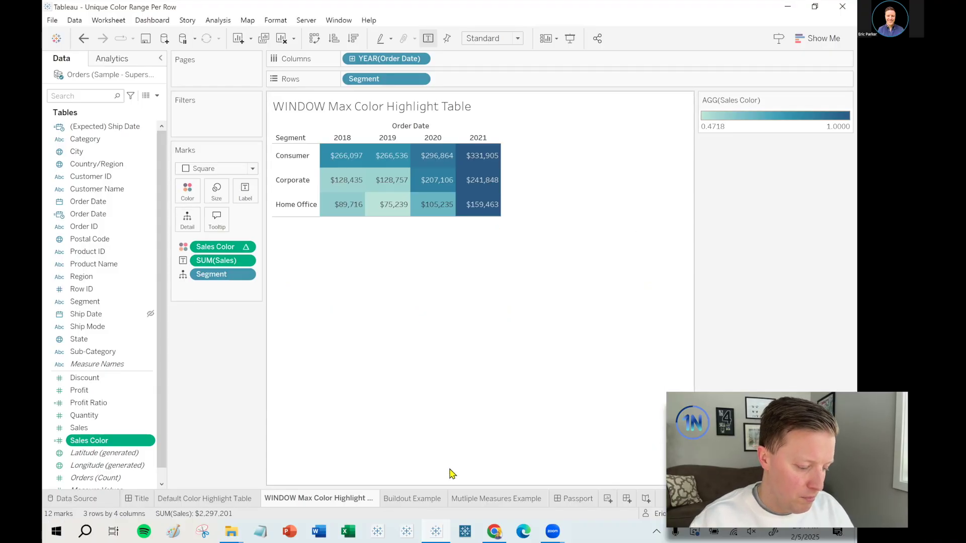
click(412, 499)
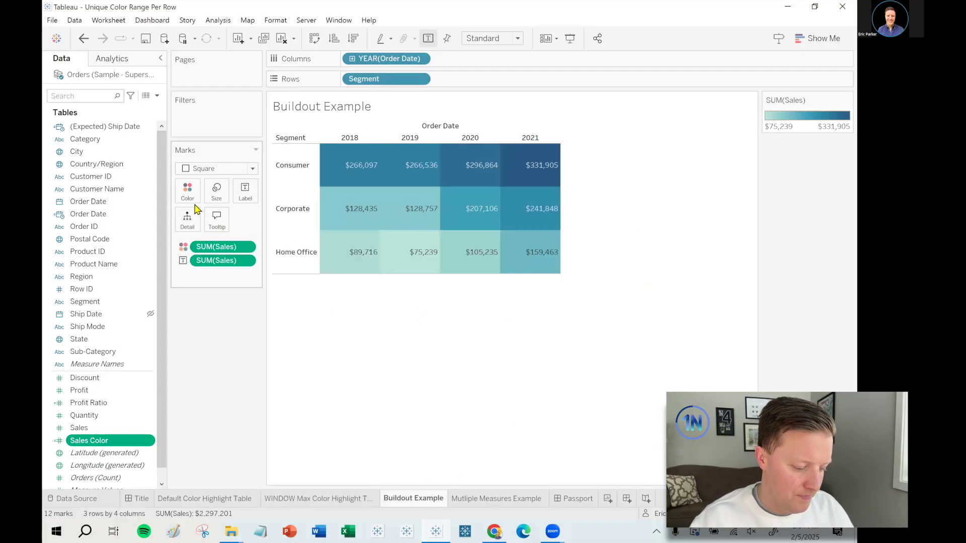
click(157, 95)
click(103, 103)
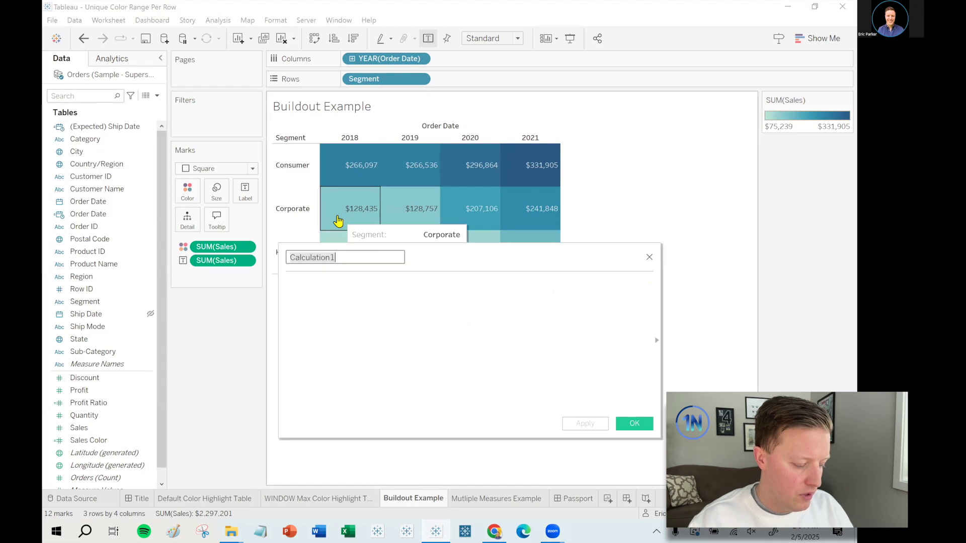
text(Sales Color Field)
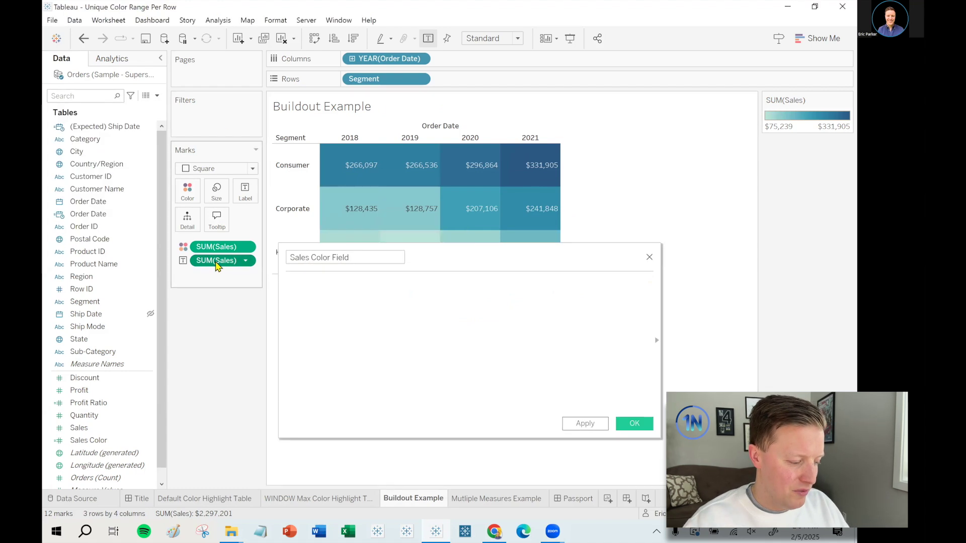
Enter the formula SUM([Sales]) / WINDOW_MAX(SUM([Sales])) in the calculation.
click(395, 321)
text(SUM([Sales]) )
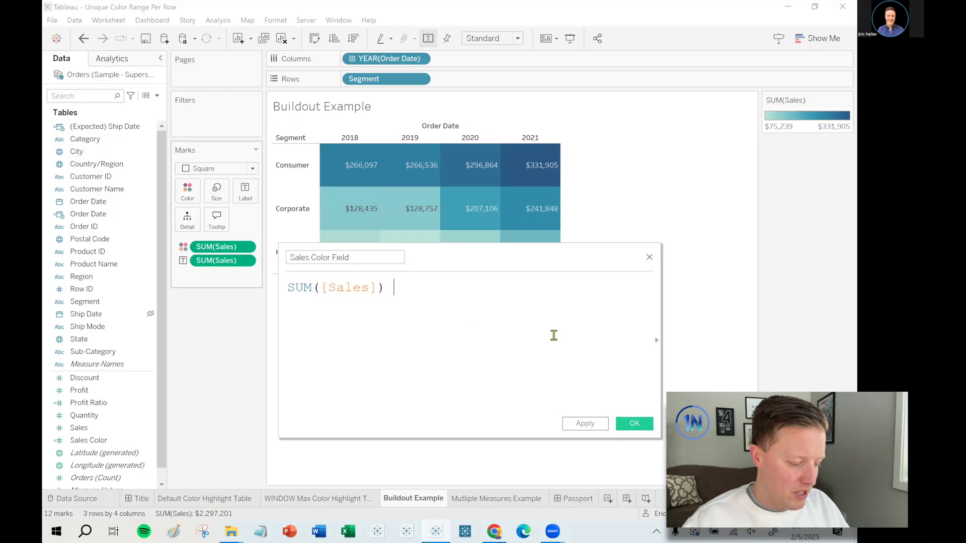
text(/ WINDOW)
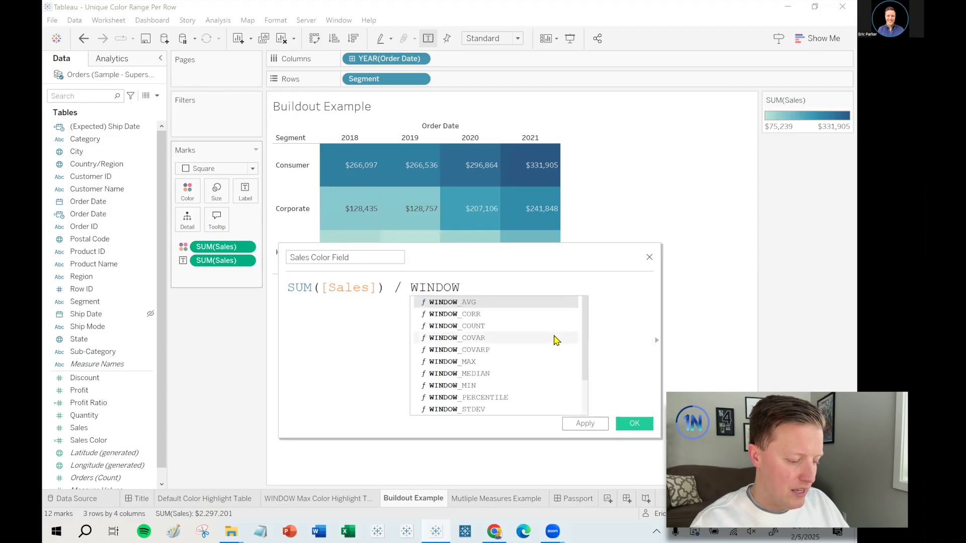
key(Down)
key(Down)
key(Return)
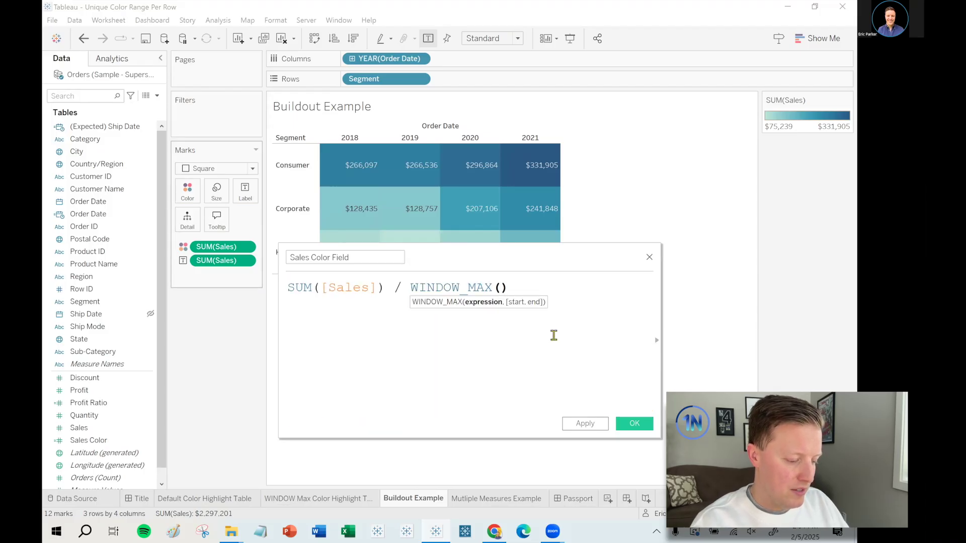
drag(217, 247, 499, 297)
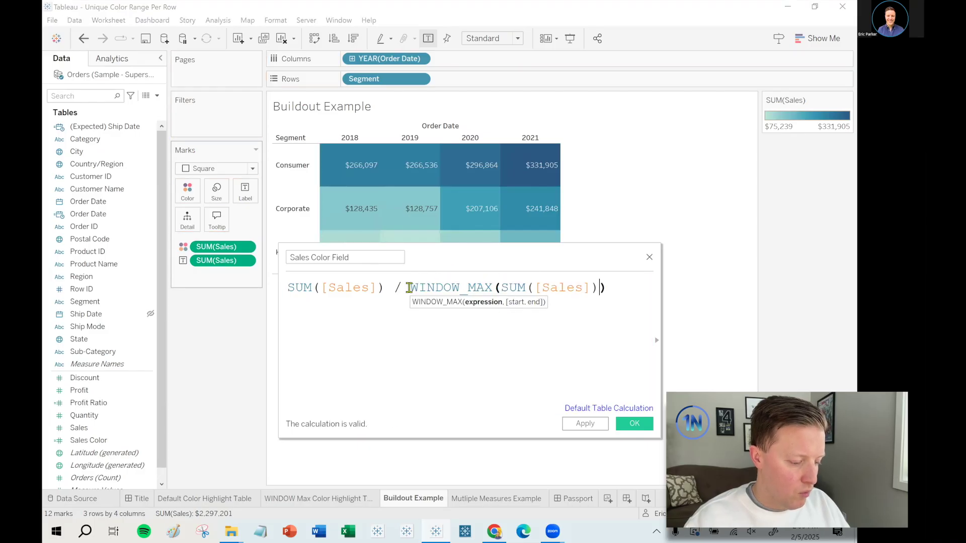
Highlight the SUM and WINDOW_MAX parts of the formula for explanation.
double_click(316, 287)
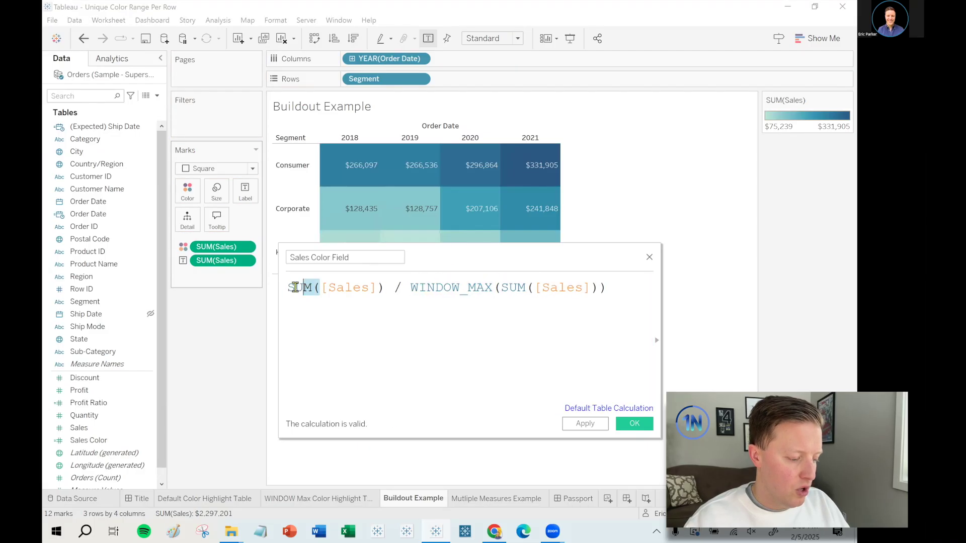
click(413, 312)
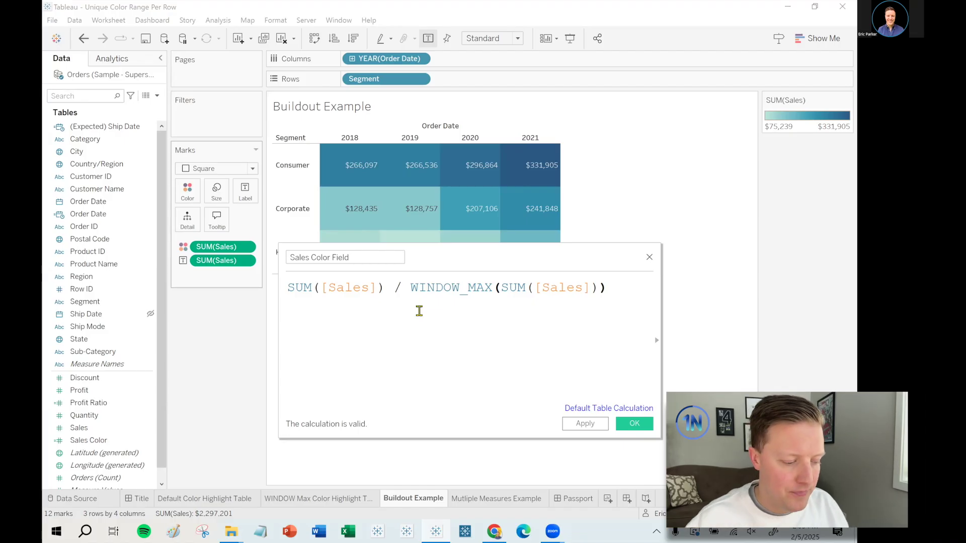
mouse_move(352, 162)
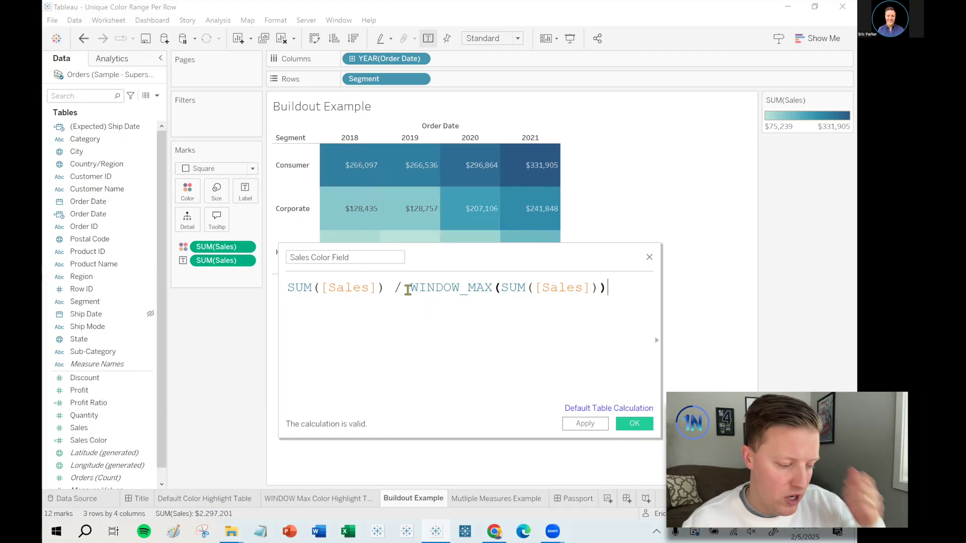
drag(410, 289, 490, 290)
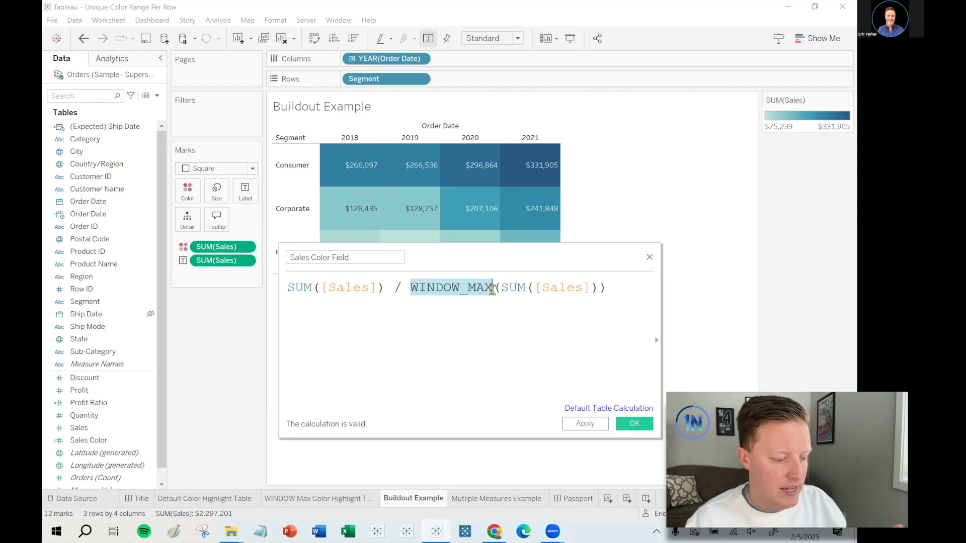
click(612, 289)
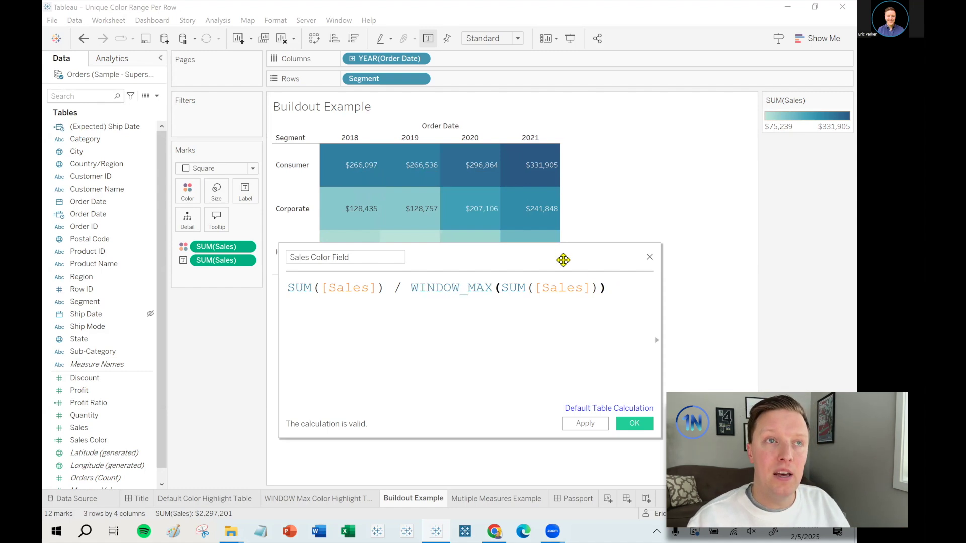
Move the formula editor to uncover the Home Office row and annotate the table.
drag(563, 261, 571, 304)
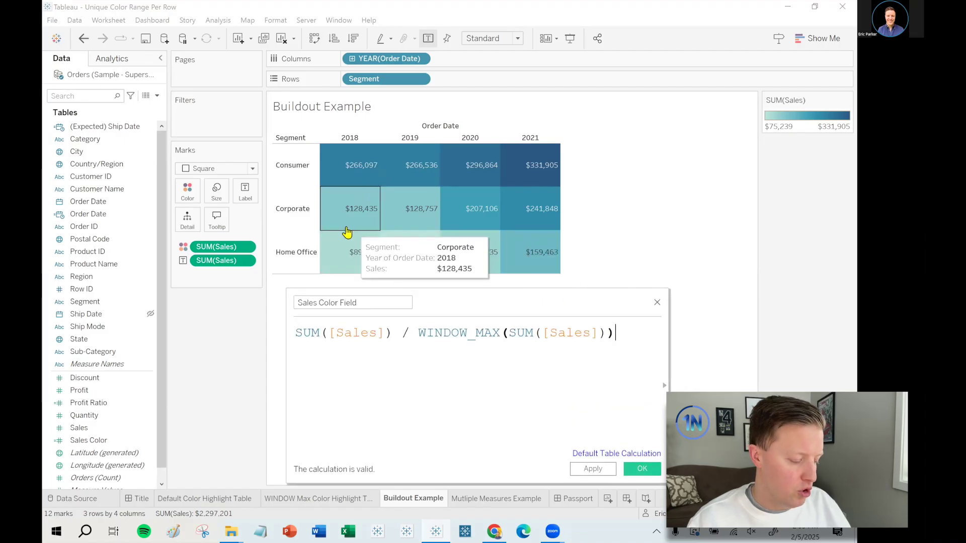
mouse_move(262, 225)
mouse_down()
mouse_move(384, 258)
mouse_move(587, 278)
mouse_up()
mouse_move(315, 219)
mouse_down()
mouse_move(334, 235)
mouse_move(398, 243)
mouse_up()
drag(439, 209, 450, 236)
mouse_move(547, 215)
mouse_down()
mouse_move(493, 246)
mouse_move(536, 236)
mouse_up()
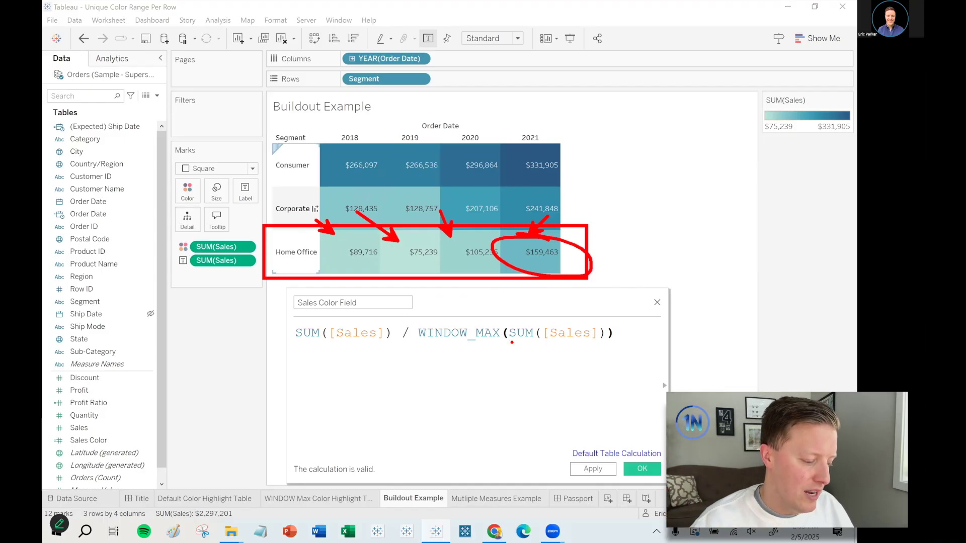
key(Escape)
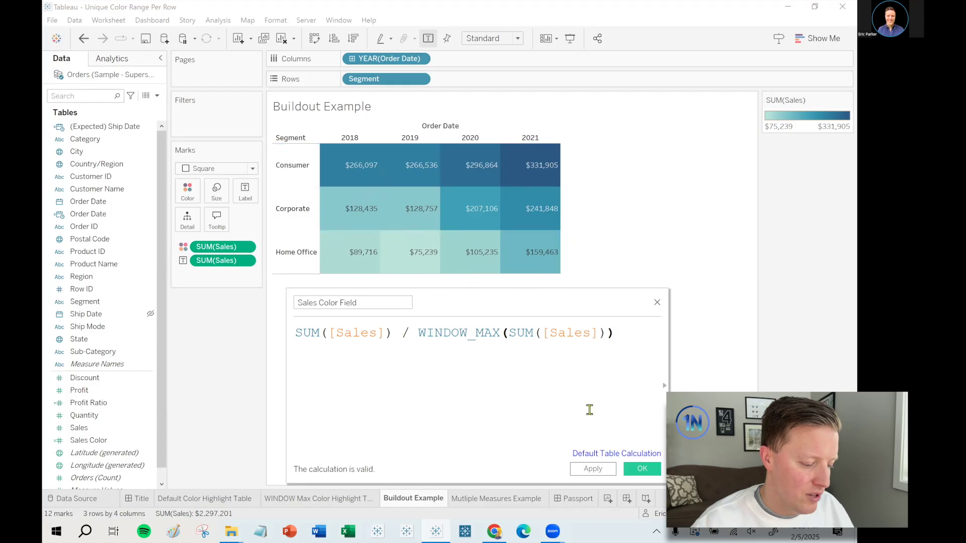
Save Sales Color Field, put it on Color in place of SUM(Sales), and widen the Marks card.
click(642, 469)
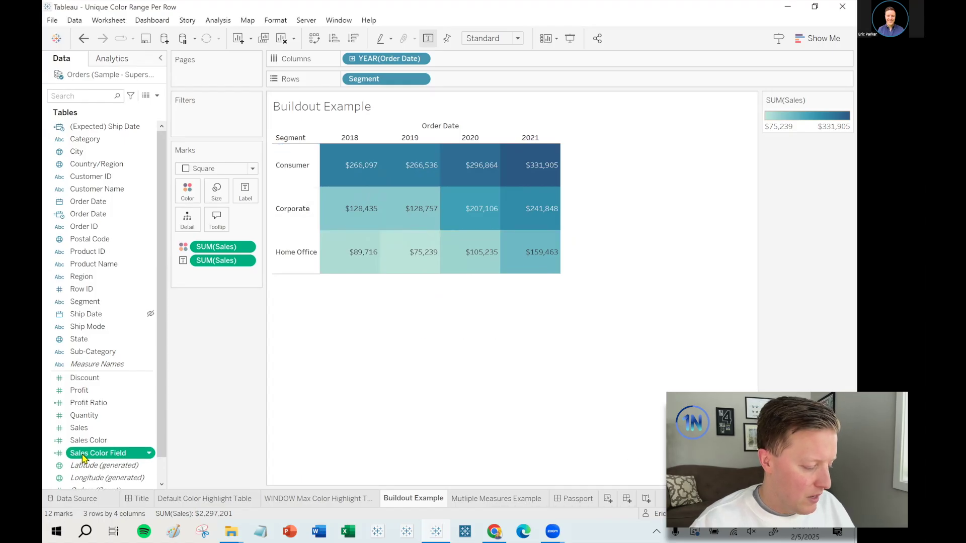
drag(84, 457, 203, 248)
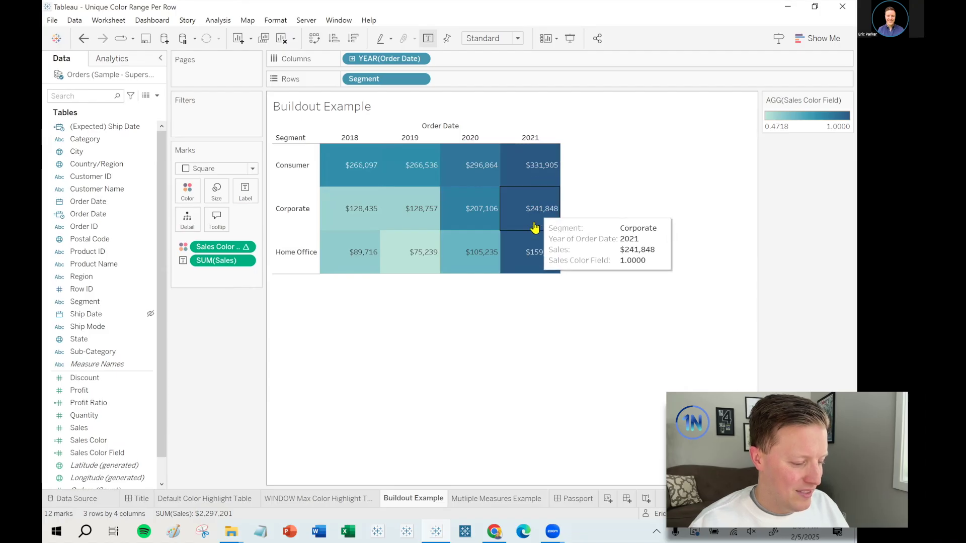
mouse_move(536, 261)
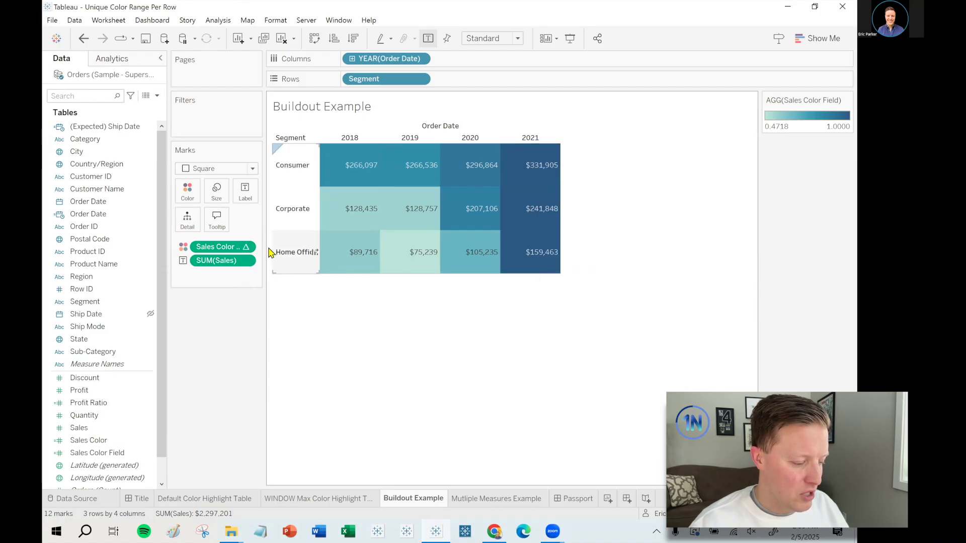
drag(263, 255, 296, 261)
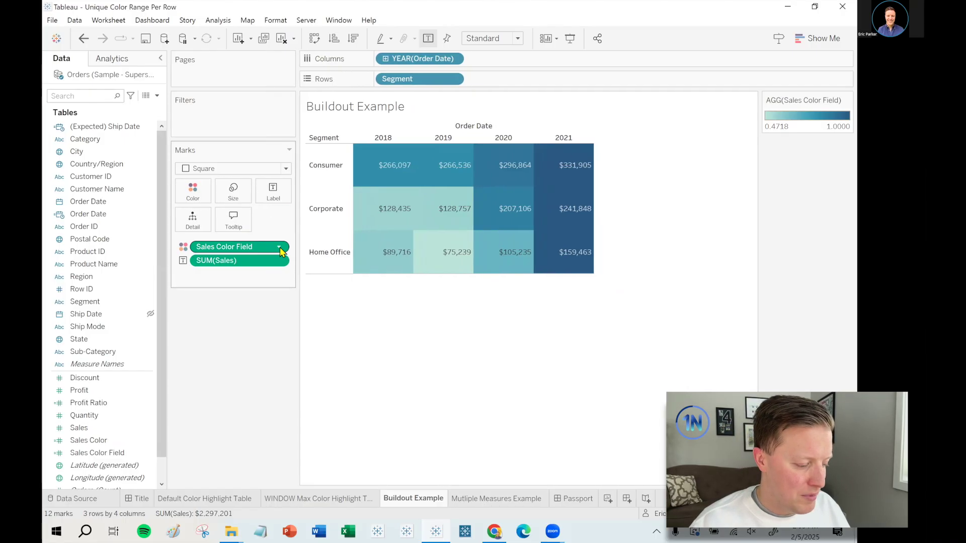
Set Sales Color Field's table calculation to compute using Table (across) so each row shades separately.
click(279, 247)
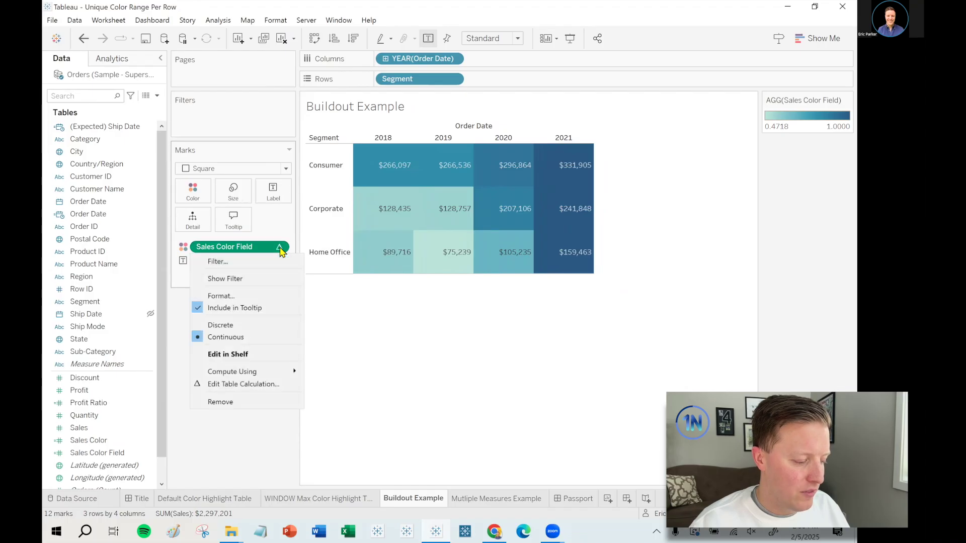
click(260, 385)
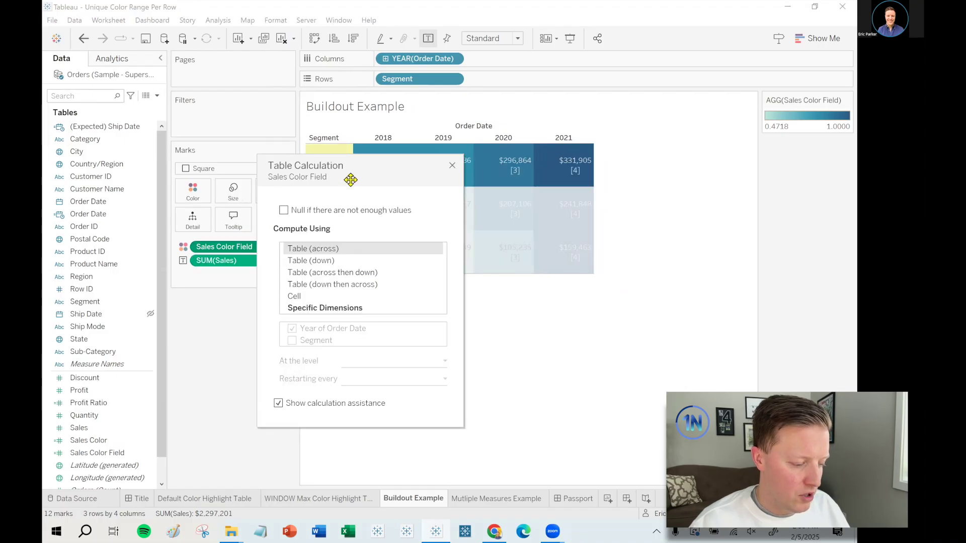
drag(350, 180, 690, 134)
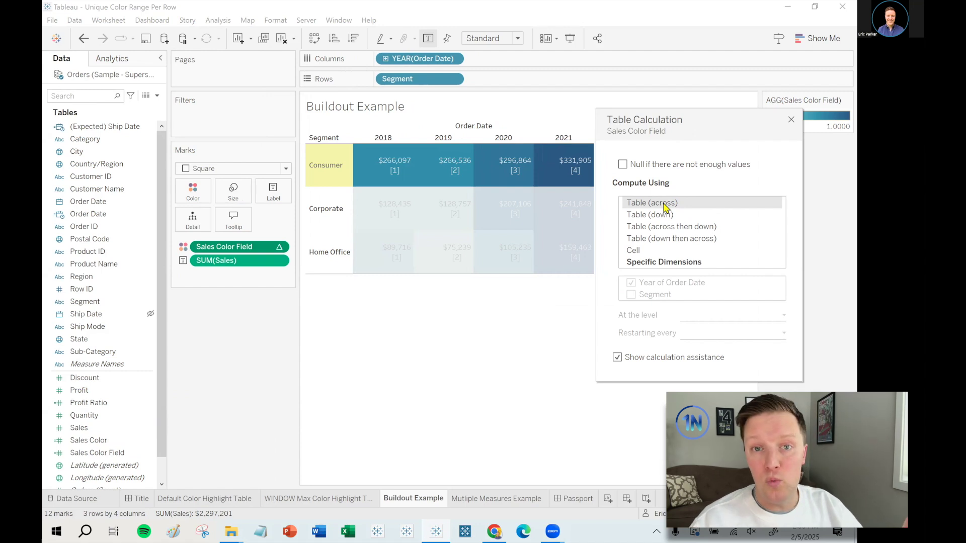
click(667, 215)
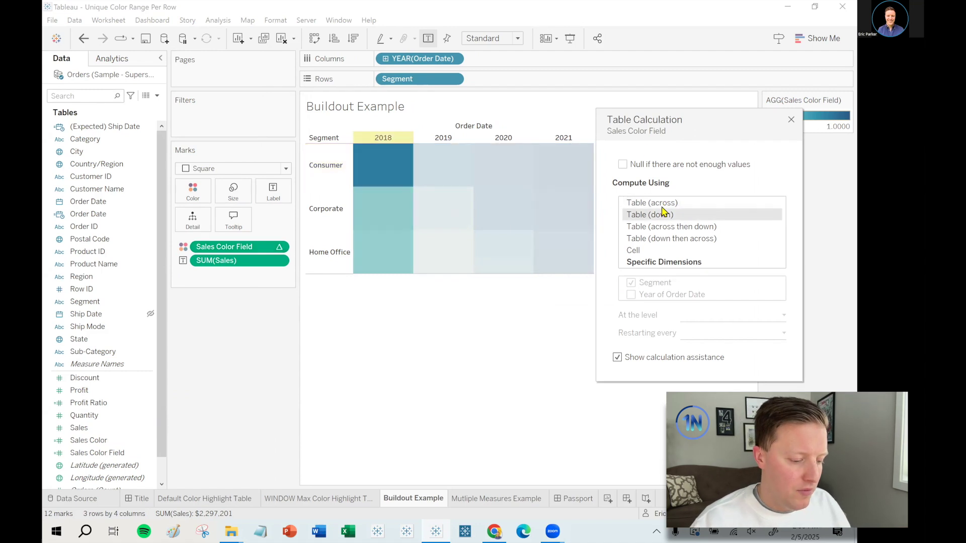
drag(653, 132, 662, 135)
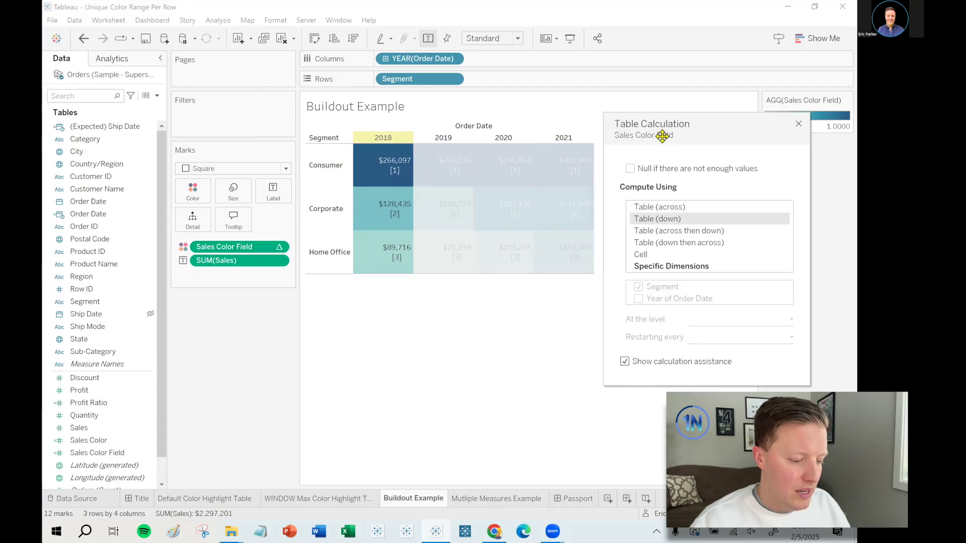
click(646, 207)
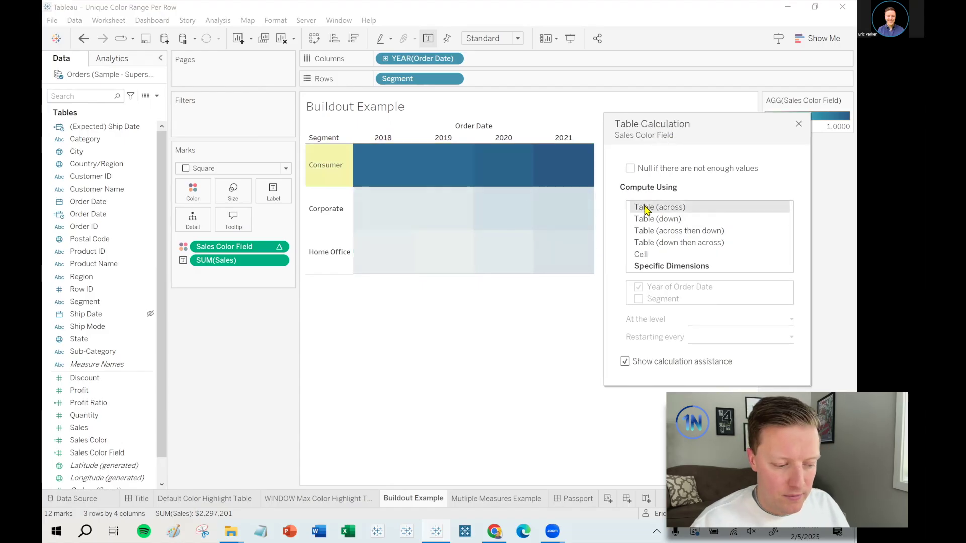
click(649, 219)
click(657, 208)
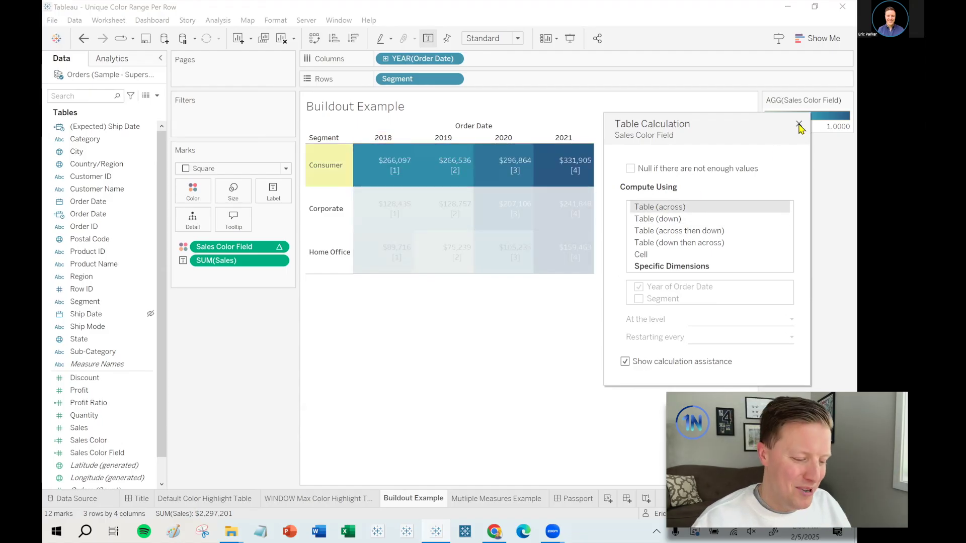
click(799, 124)
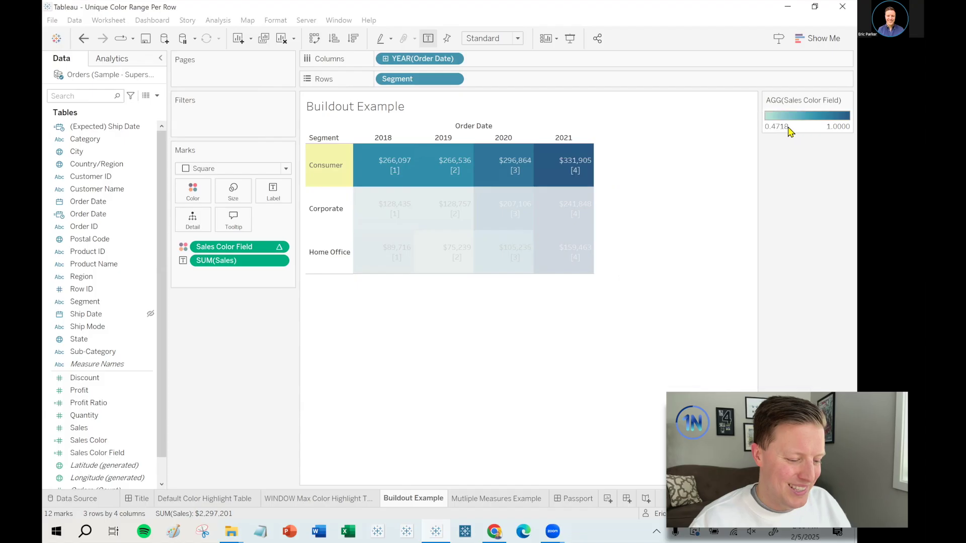
On the Mutliple Measures Example sheet, use Square marks coloured by Measure Values.
click(517, 499)
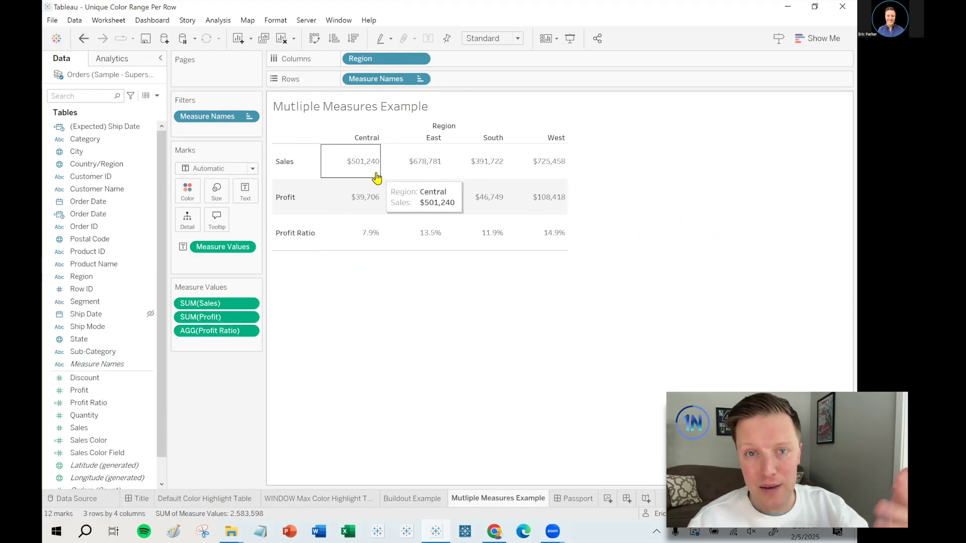
click(230, 169)
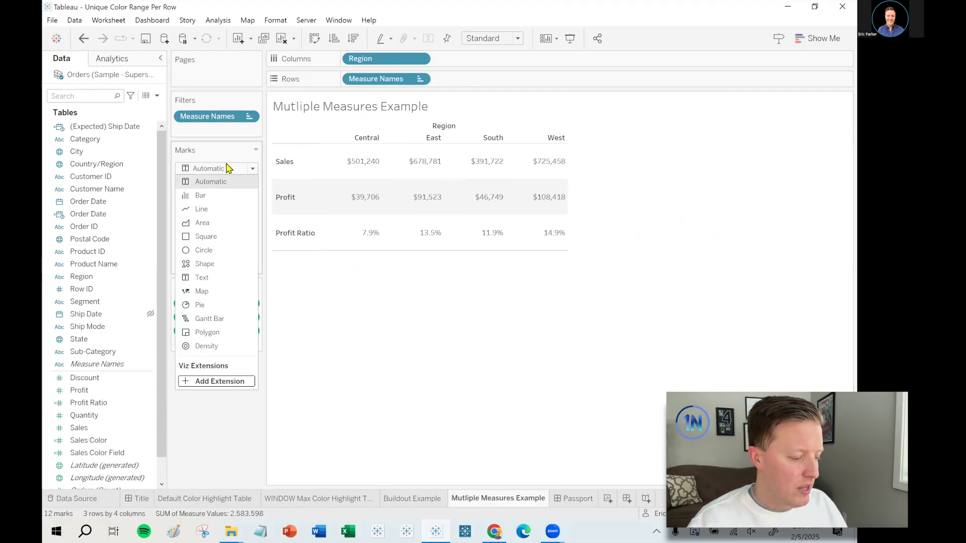
click(215, 237)
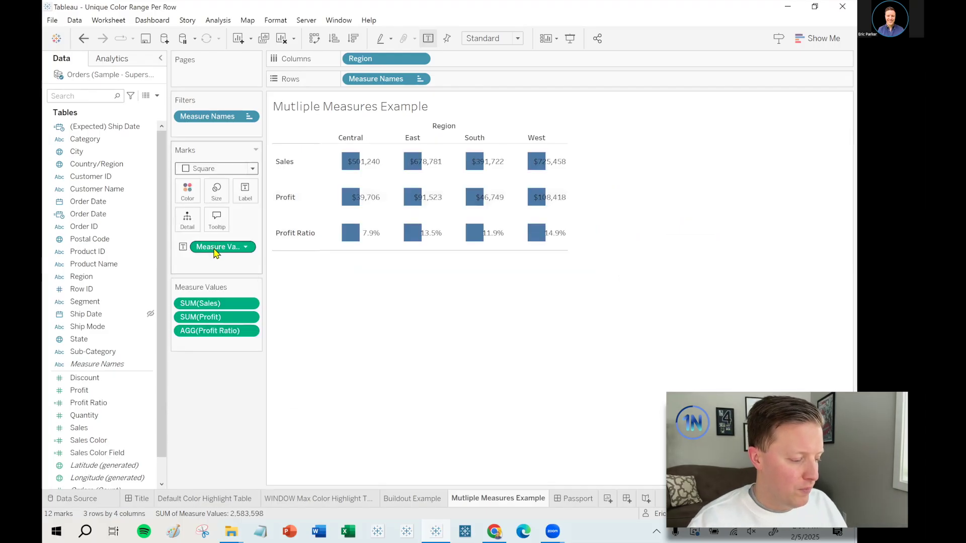
drag(216, 253, 193, 194)
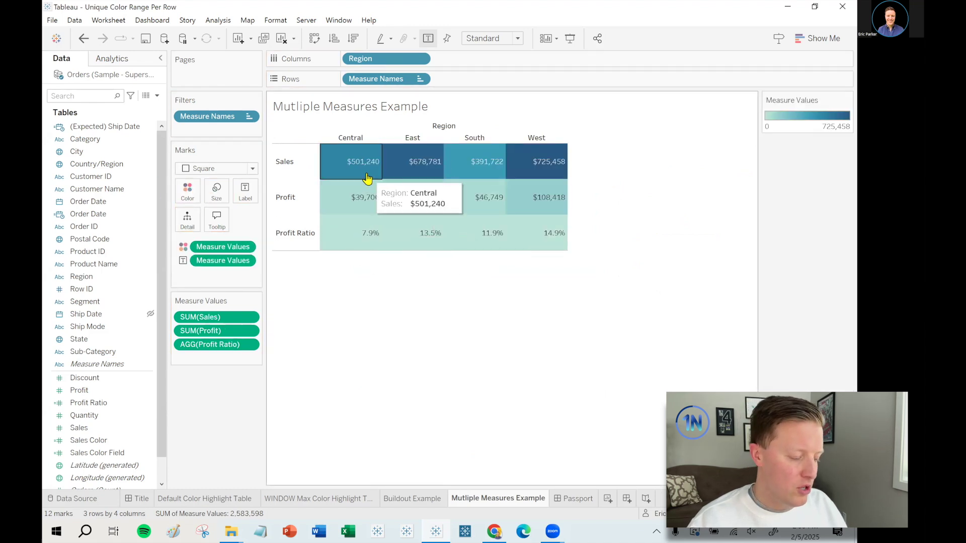
click(249, 249)
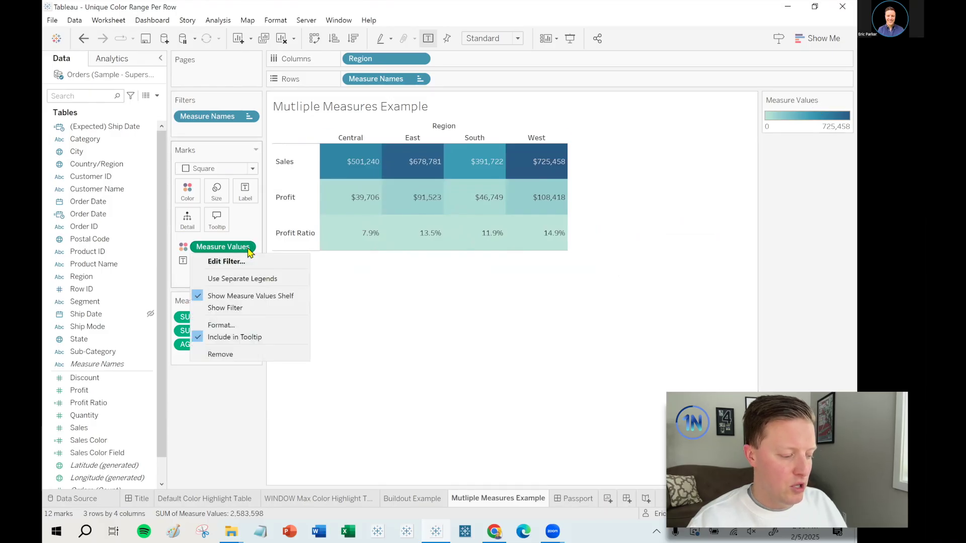
Switch Measure Values colour to separate legends for each measure.
click(259, 282)
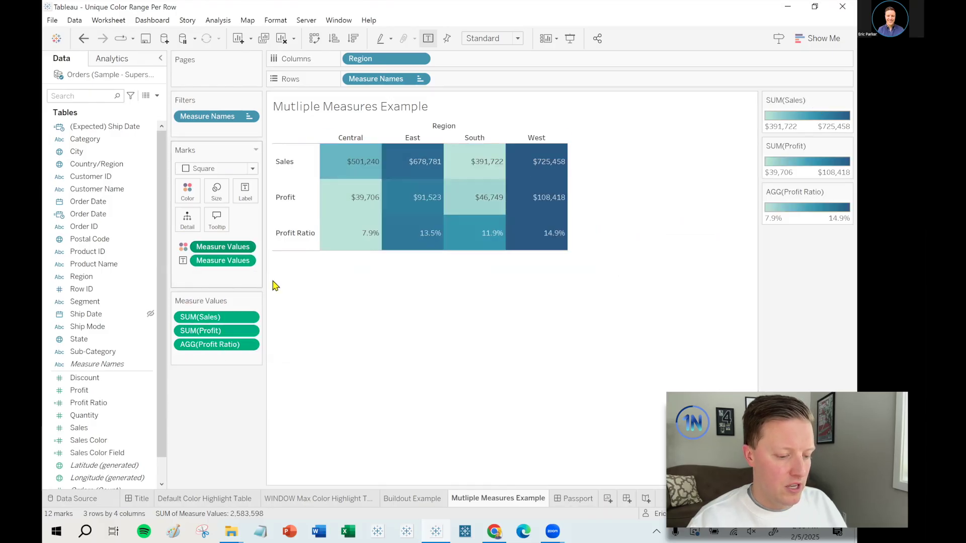
mouse_move(824, 96)
mouse_down()
mouse_move(727, 168)
mouse_move(777, 80)
mouse_up()
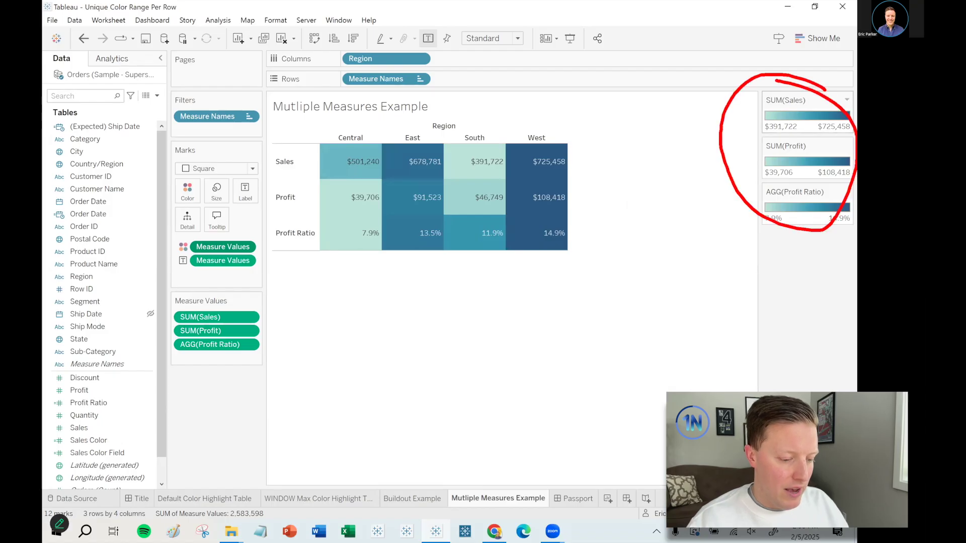
key(Escape)
Recolour the Profit Ratio legend with the Red-Black Diverging palette.
click(847, 192)
click(804, 203)
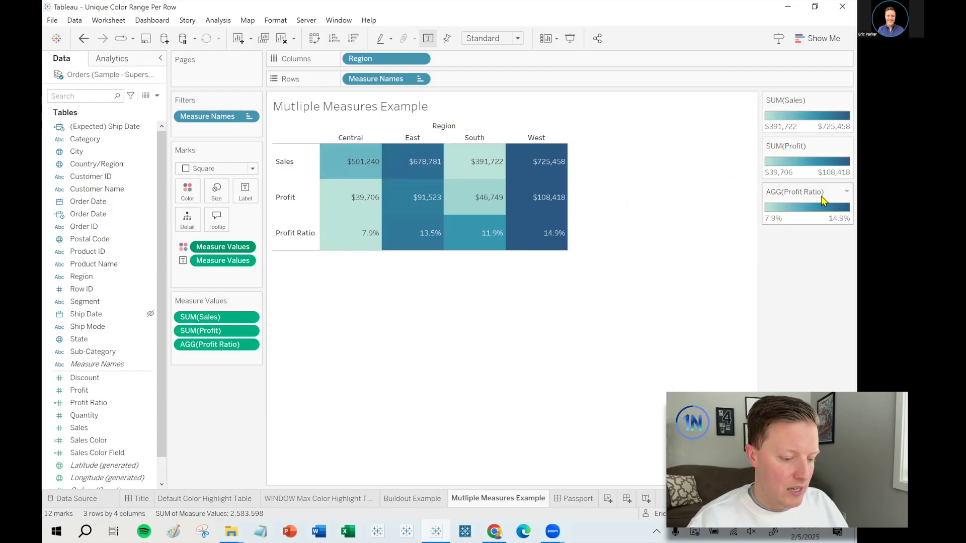
click(562, 216)
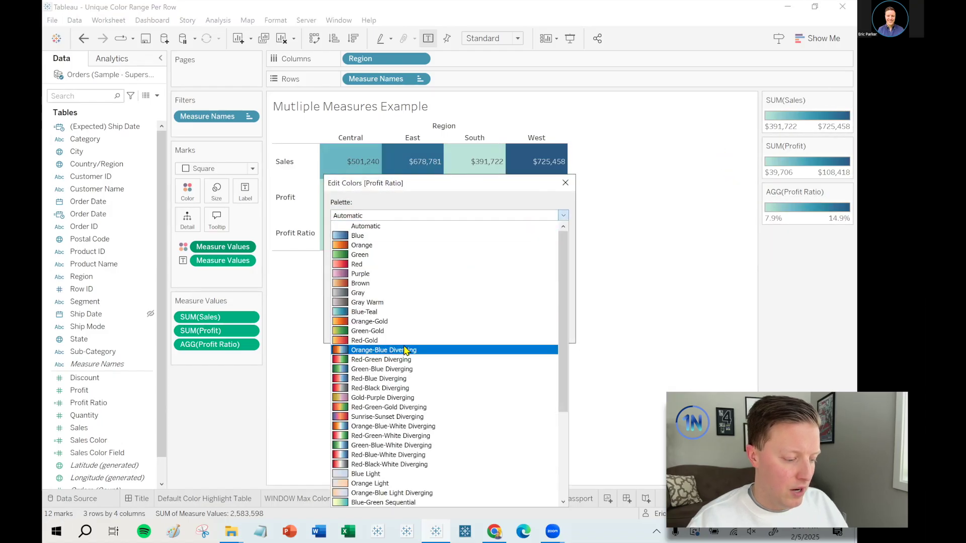
click(396, 388)
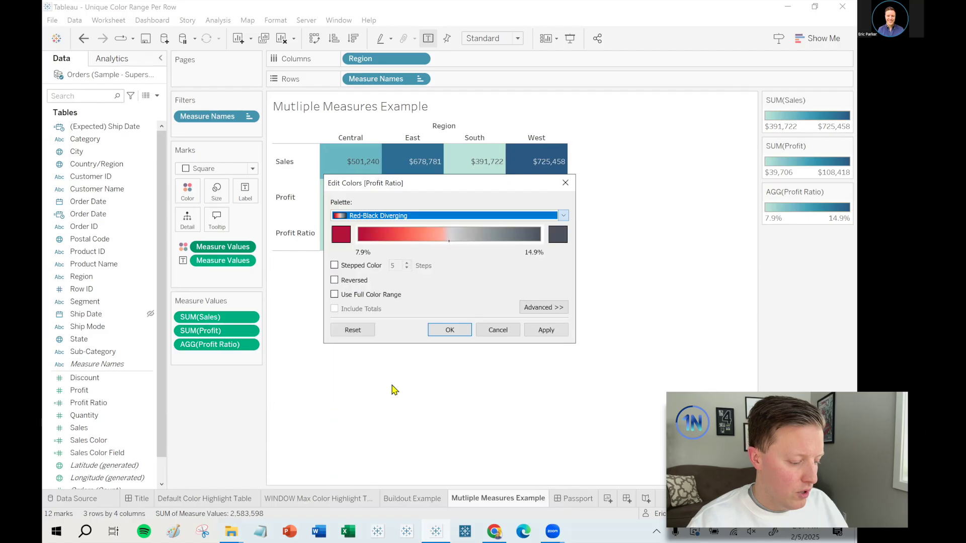
click(450, 330)
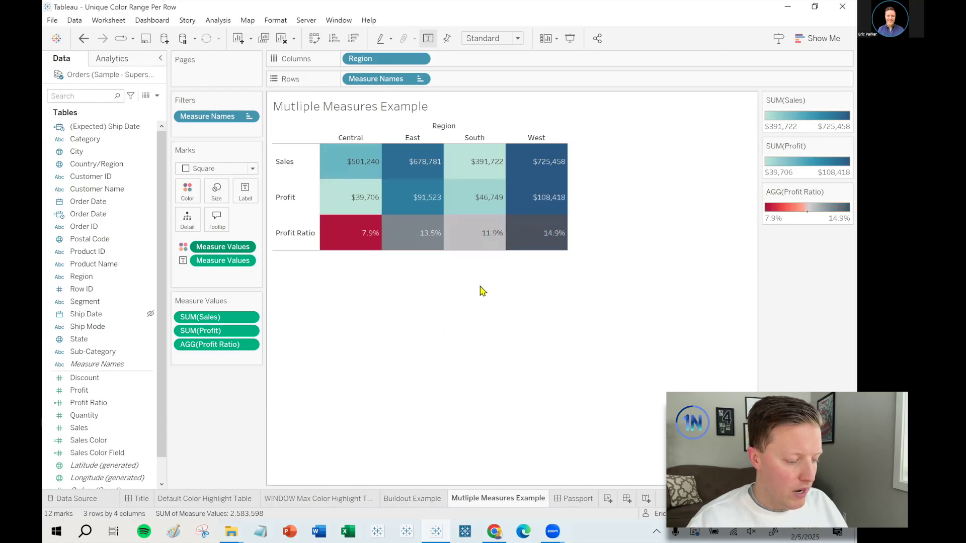
Recolour the Profit legend with the Green palette.
click(847, 146)
click(825, 158)
click(397, 216)
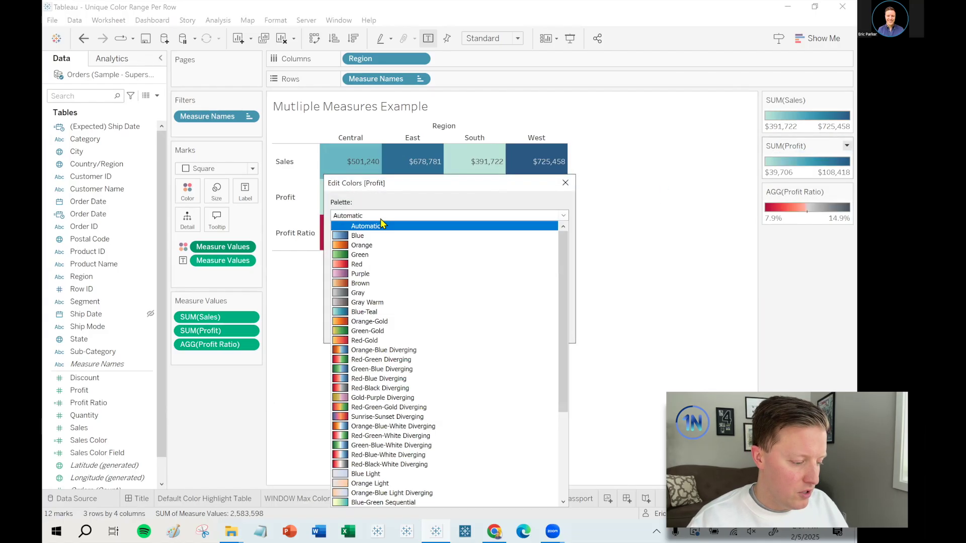
click(367, 255)
click(448, 329)
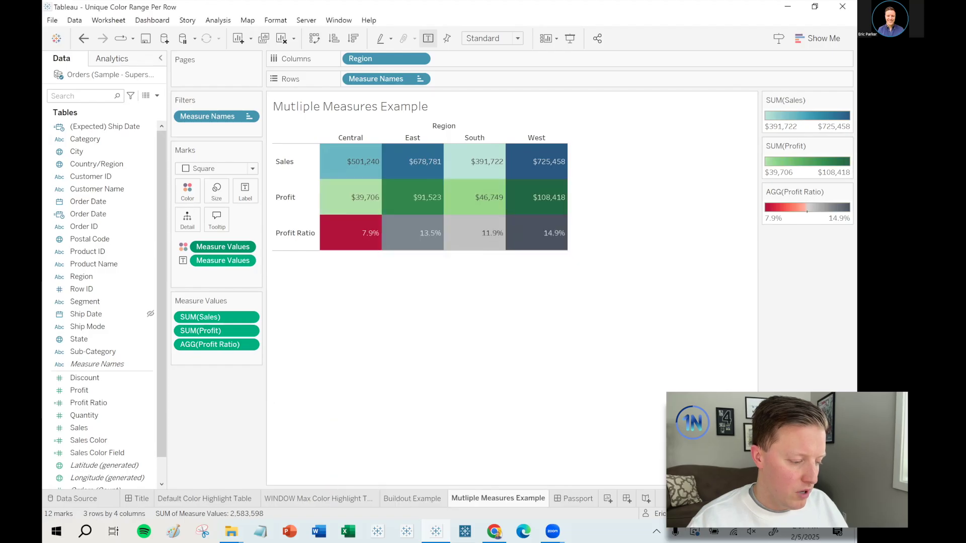
Recolour the Sales legend with the Purple palette, after first trying Brown.
click(847, 100)
click(820, 113)
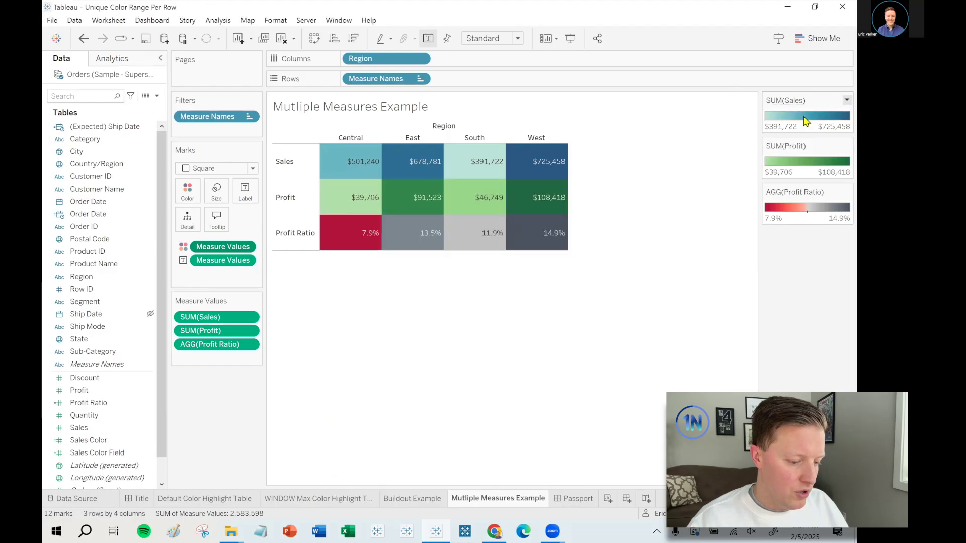
click(460, 217)
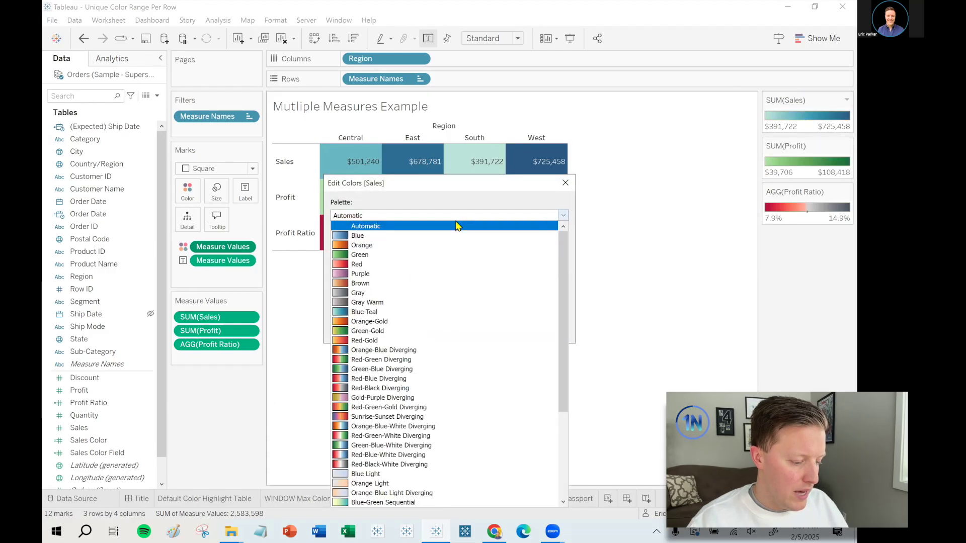
click(401, 284)
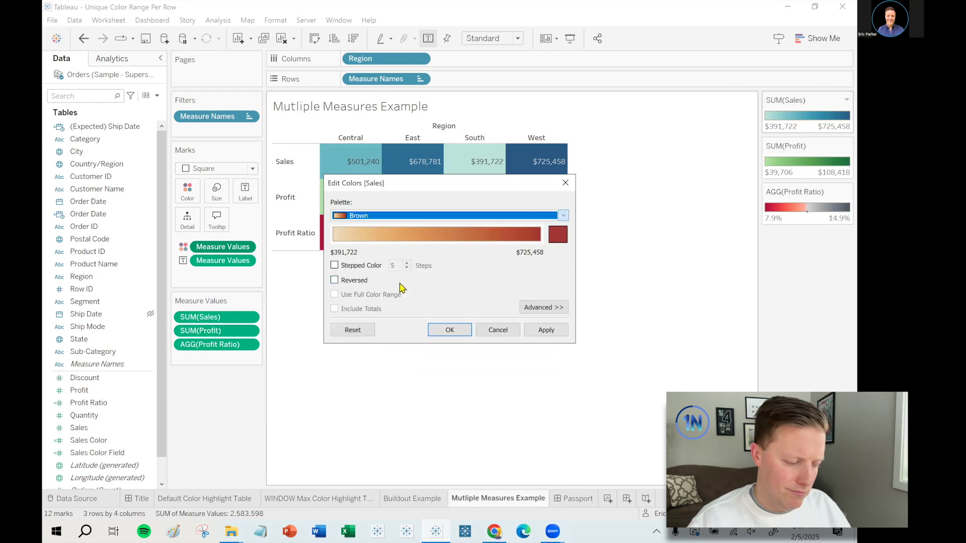
click(449, 327)
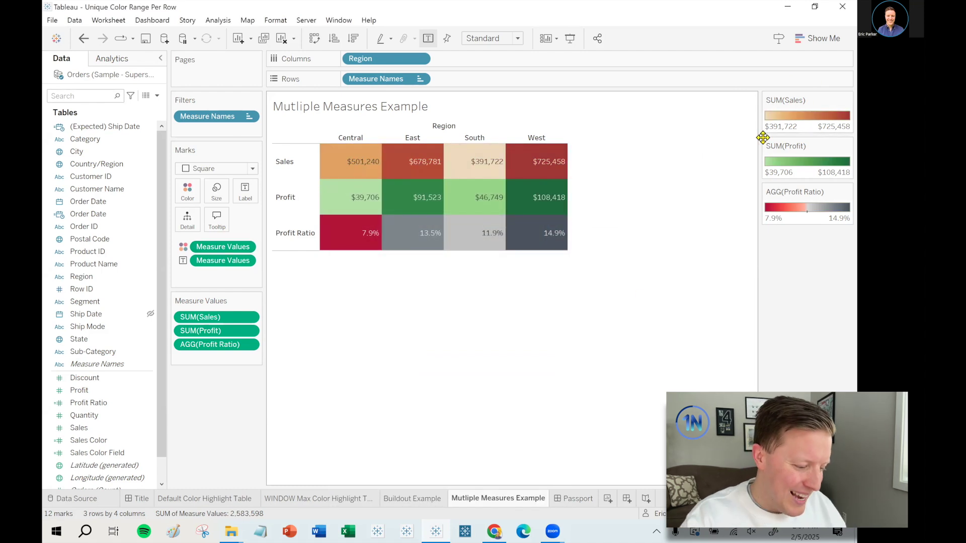
click(846, 99)
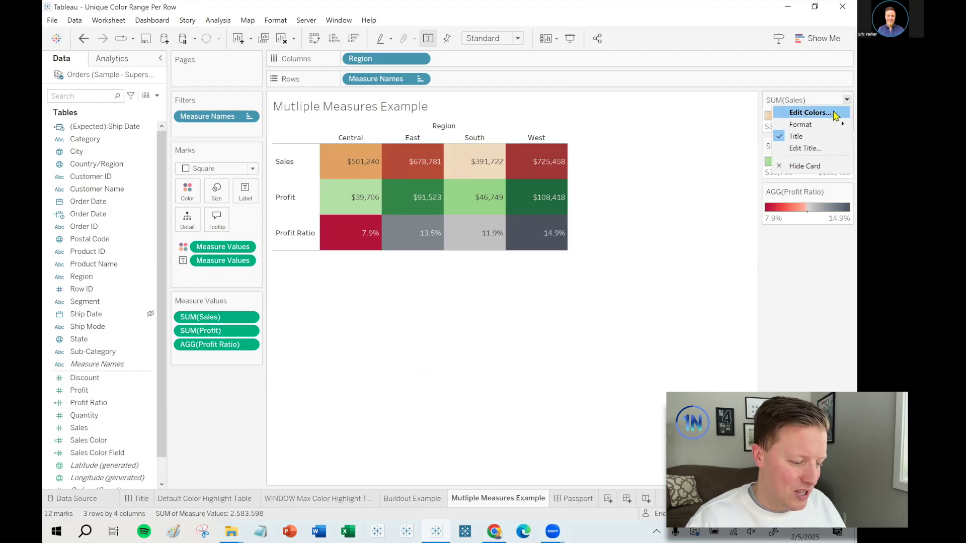
click(837, 114)
click(563, 216)
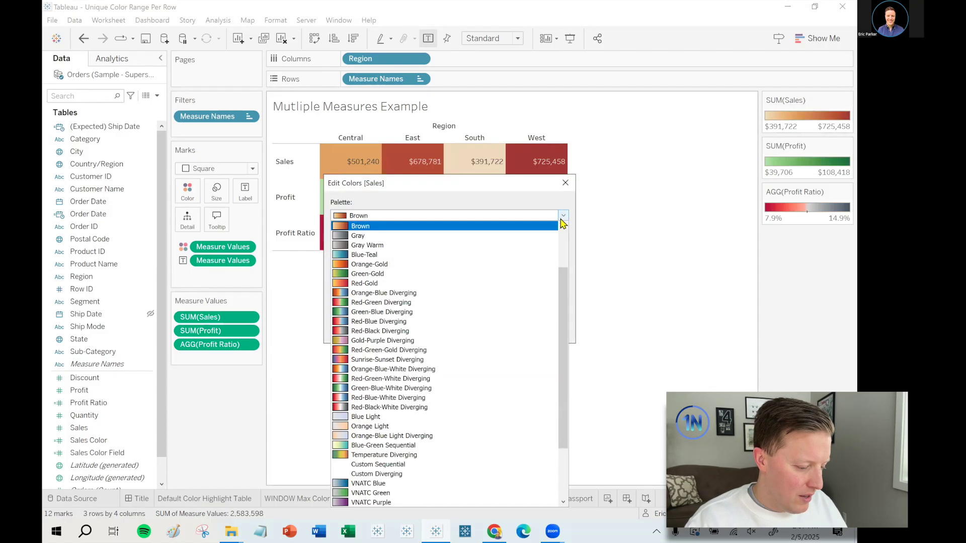
scroll(421, 264, up, 3)
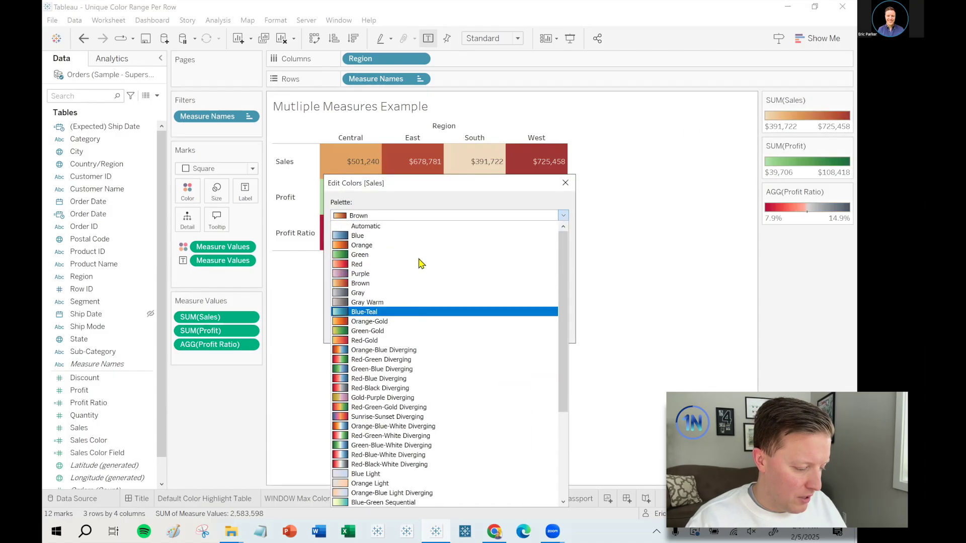
click(420, 274)
click(450, 330)
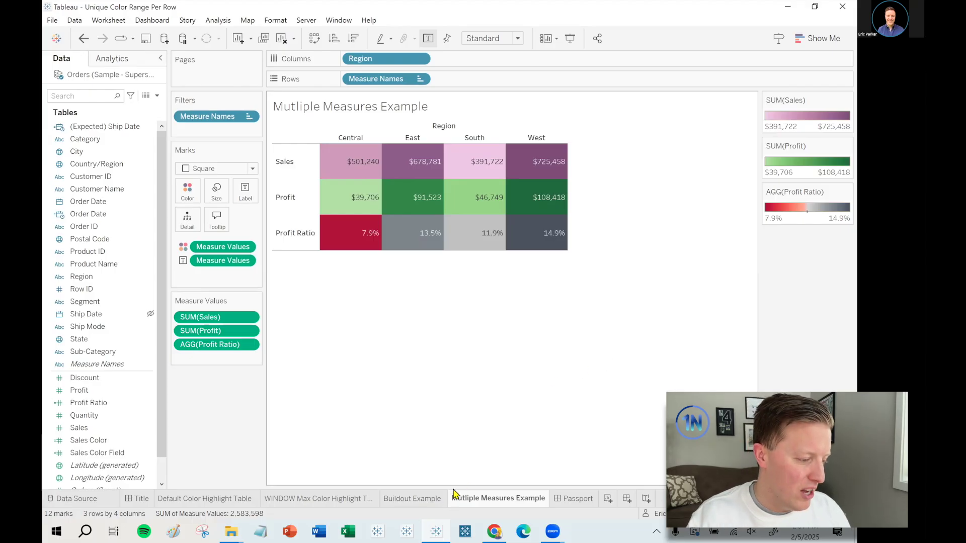
click(413, 499)
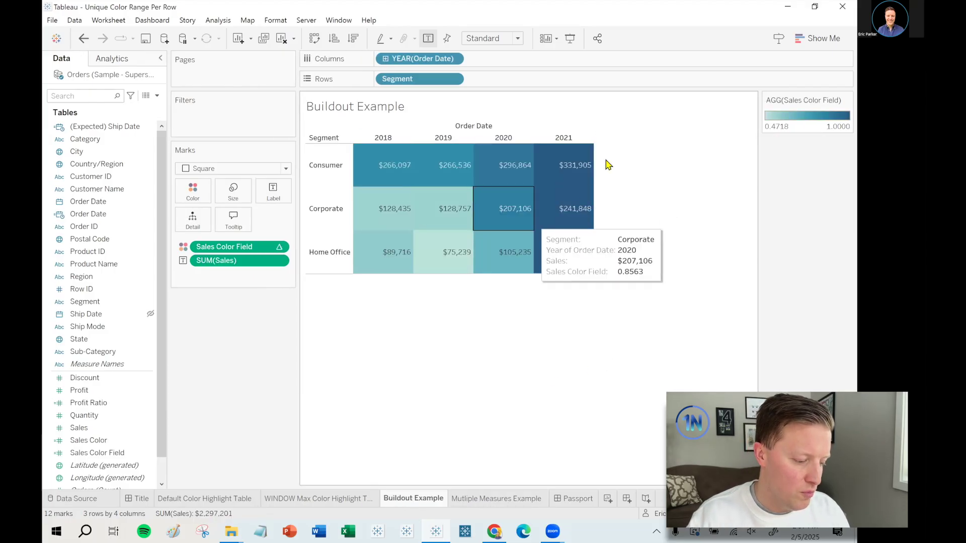
click(538, 500)
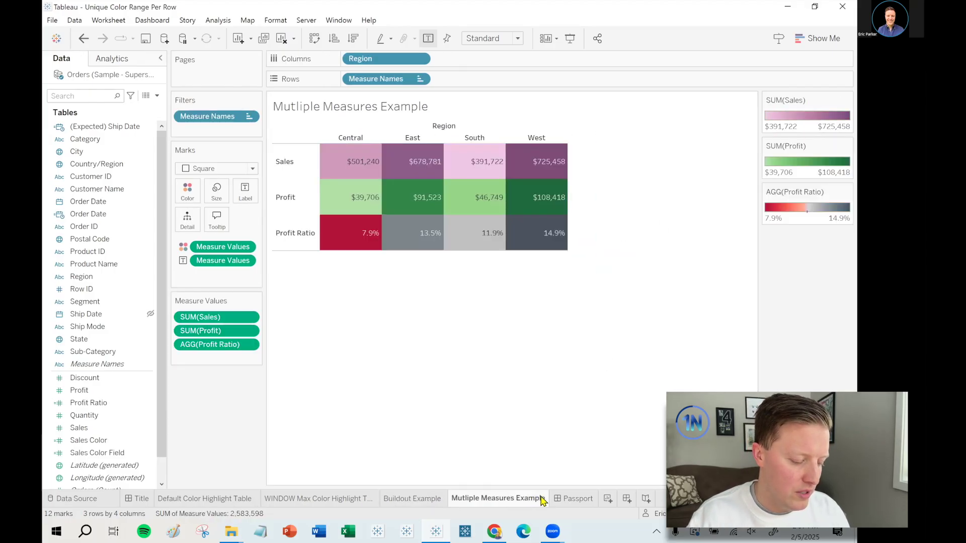
Show the Passport dashboard with the OneNumber Tableau Training Passport image.
click(582, 501)
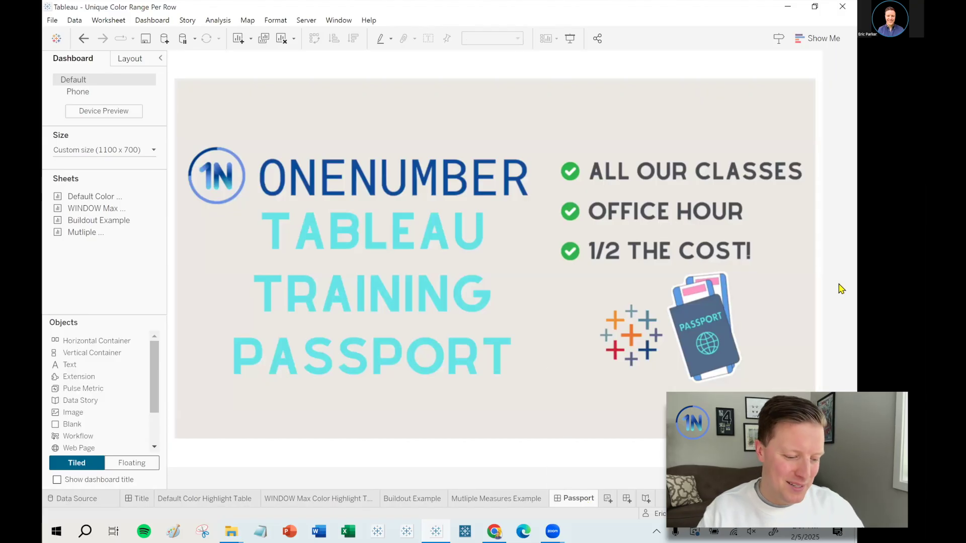